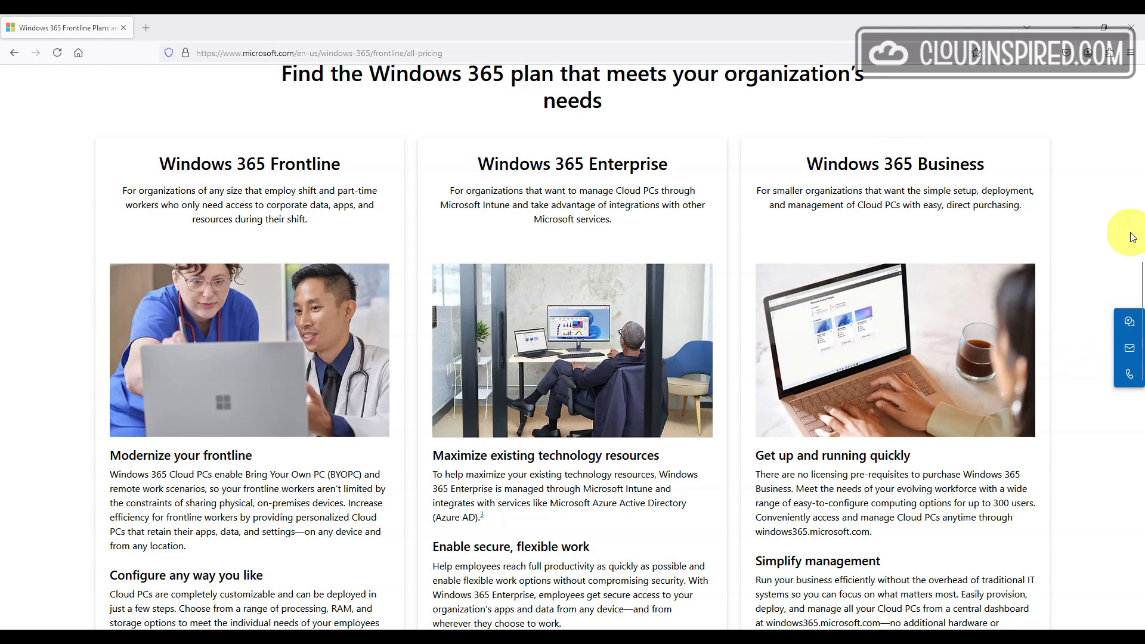
{"action": "scroll", "coordinate": [1132, 237], "scroll_direction": "down", "scroll_amount": 4}
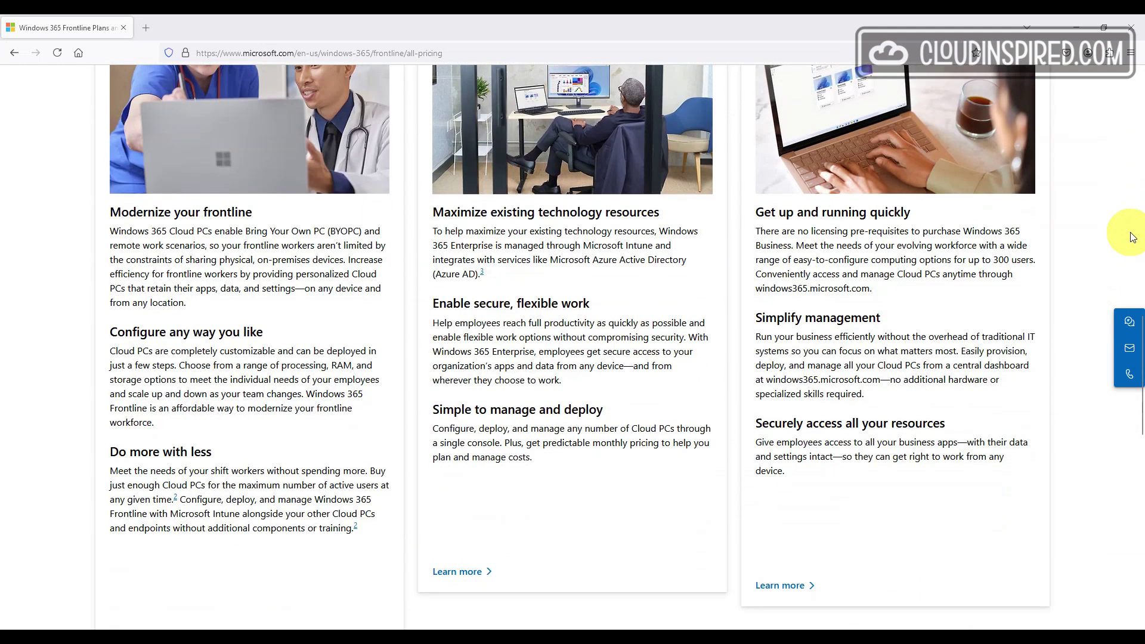
{"action": "scroll", "coordinate": [1132, 237], "scroll_direction": "up", "scroll_amount": 4}
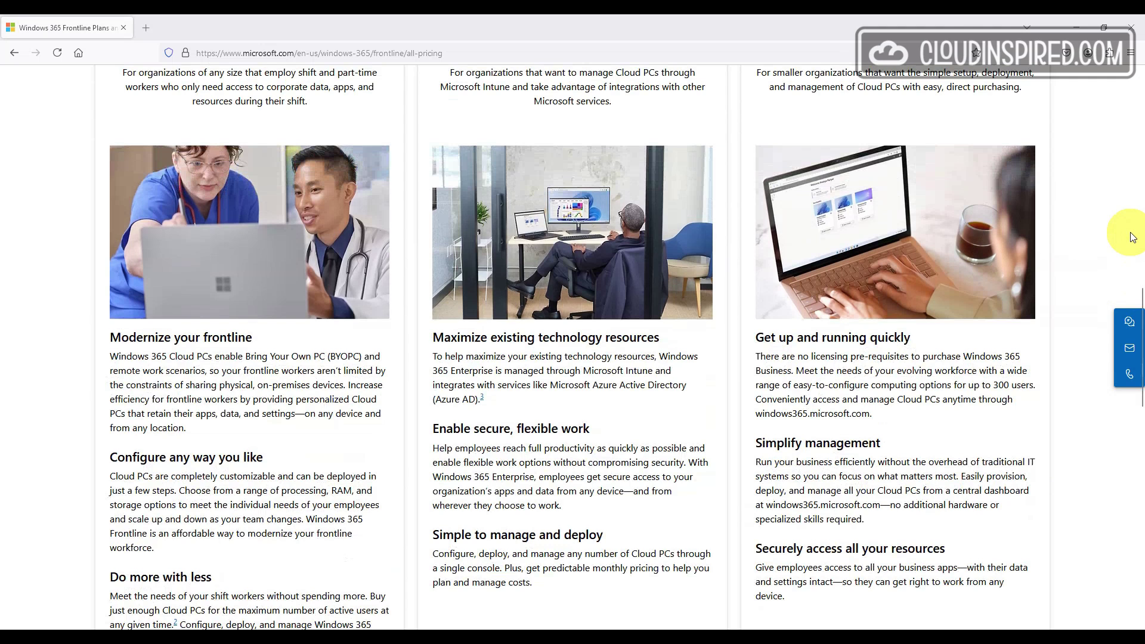
{"action": "scroll", "coordinate": [1132, 237], "scroll_direction": "up", "scroll_amount": 1}
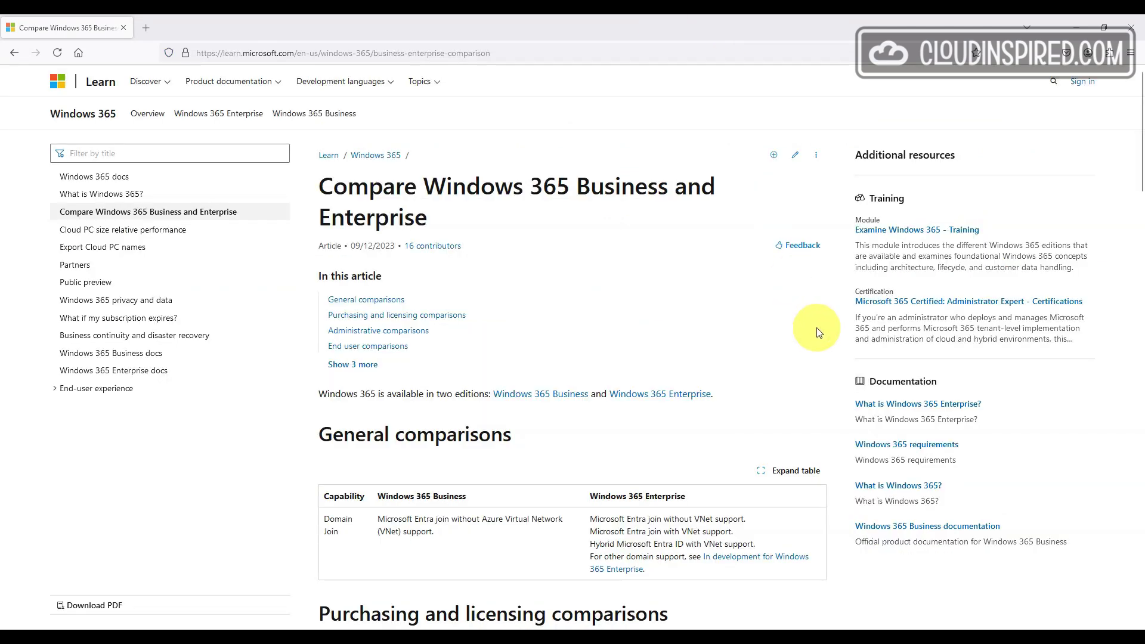
{"action": "scroll", "coordinate": [817, 332], "scroll_direction": "down", "scroll_amount": 1}
{"action": "scroll", "coordinate": [815, 328], "scroll_direction": "down", "scroll_amount": 2}
{"action": "scroll", "coordinate": [814, 328], "scroll_direction": "down", "scroll_amount": 2}
{"action": "scroll", "coordinate": [853, 331], "scroll_direction": "down", "scroll_amount": 1}
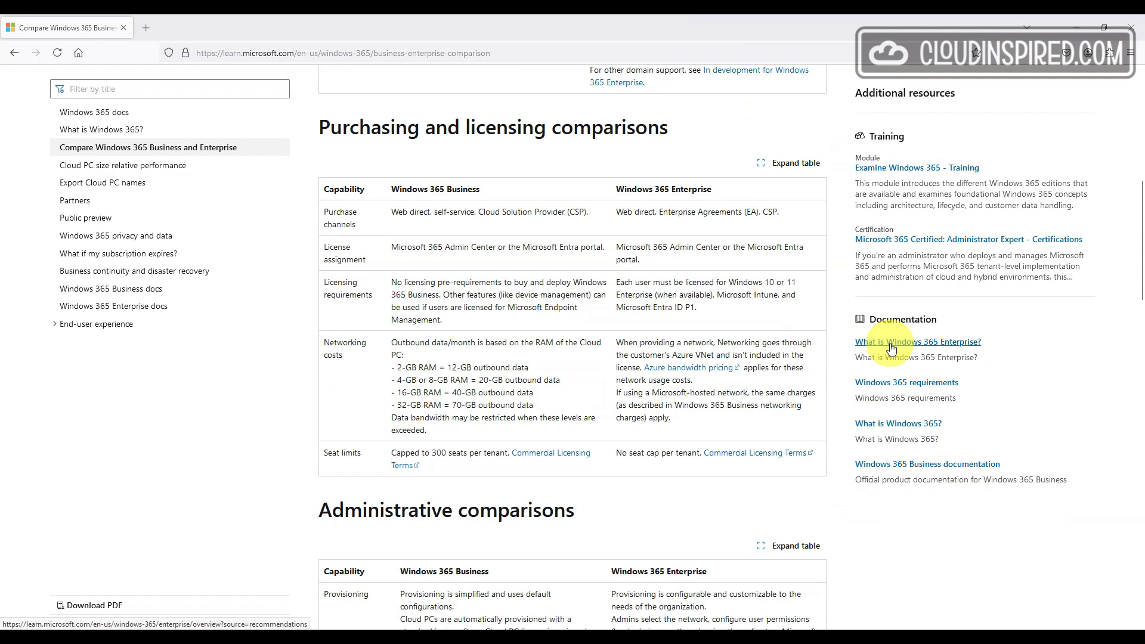
{"action": "scroll", "coordinate": [891, 347], "scroll_direction": "down", "scroll_amount": 3}
{"action": "scroll", "coordinate": [891, 347], "scroll_direction": "down", "scroll_amount": 2}
{"action": "scroll", "coordinate": [891, 348], "scroll_direction": "down", "scroll_amount": 1}
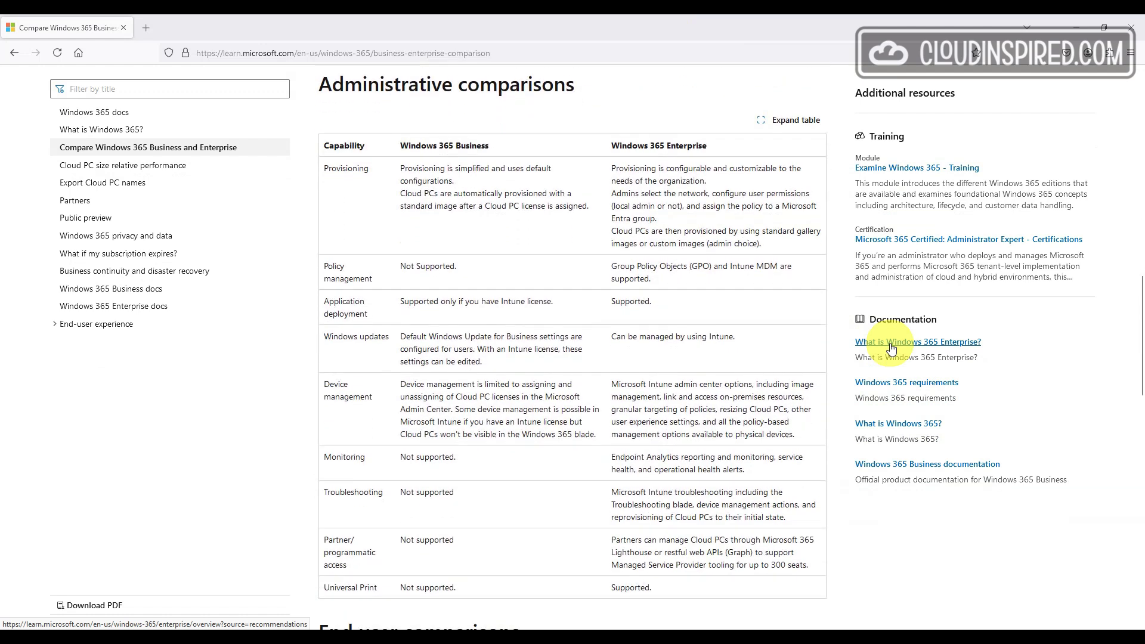
{"action": "scroll", "coordinate": [892, 347], "scroll_direction": "down", "scroll_amount": 4}
{"action": "scroll", "coordinate": [891, 347], "scroll_direction": "down", "scroll_amount": 3}
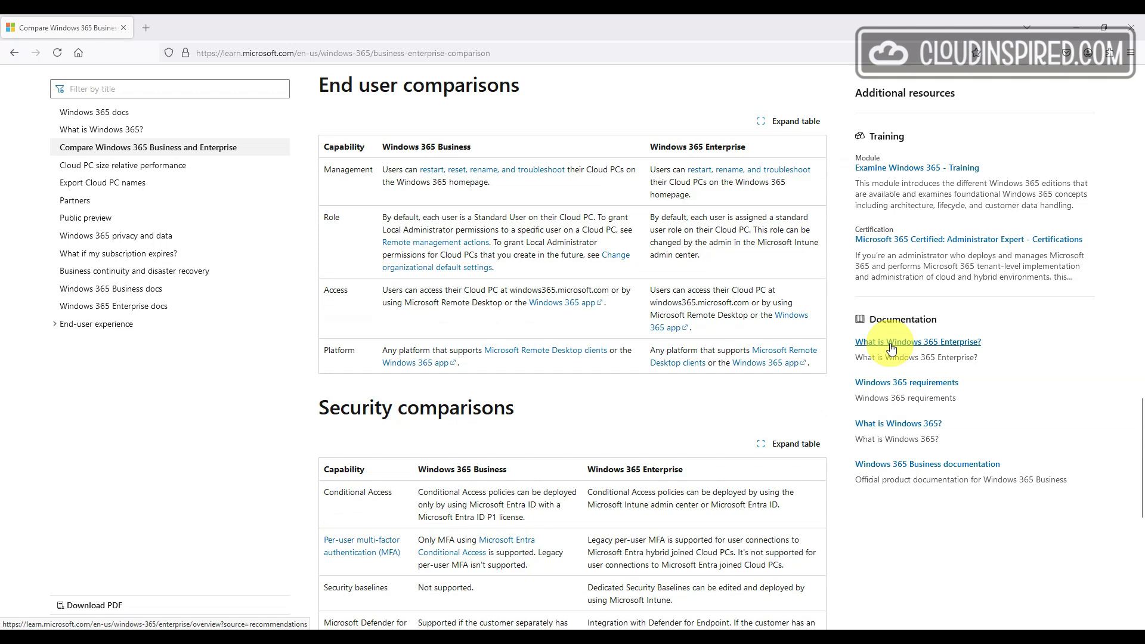
{"action": "scroll", "coordinate": [892, 347], "scroll_direction": "down", "scroll_amount": 4}
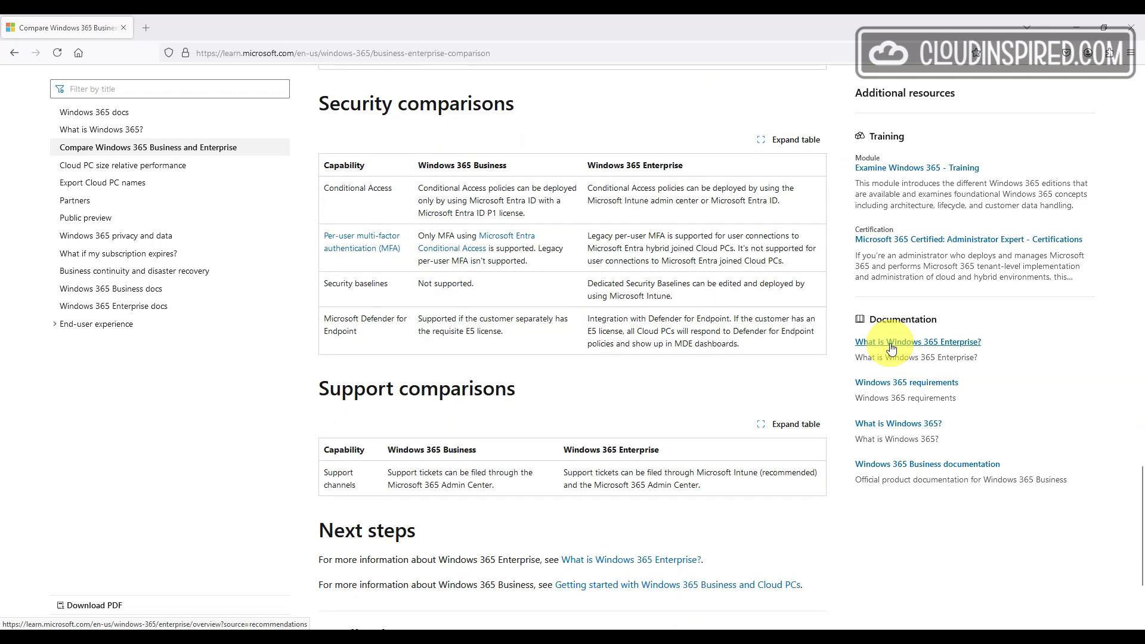
{"action": "scroll", "coordinate": [892, 348], "scroll_direction": "down", "scroll_amount": 2}
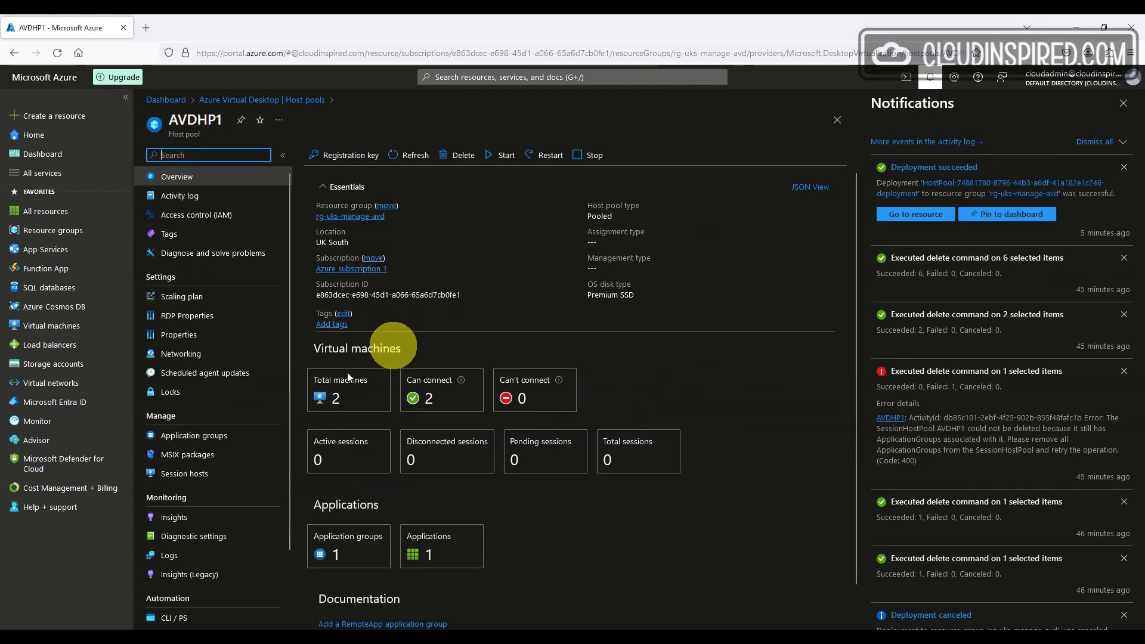
Open the Session hosts list under Manage for the AVDHP1 host pool.
{"action": "left_click", "coordinate": [227, 477]}
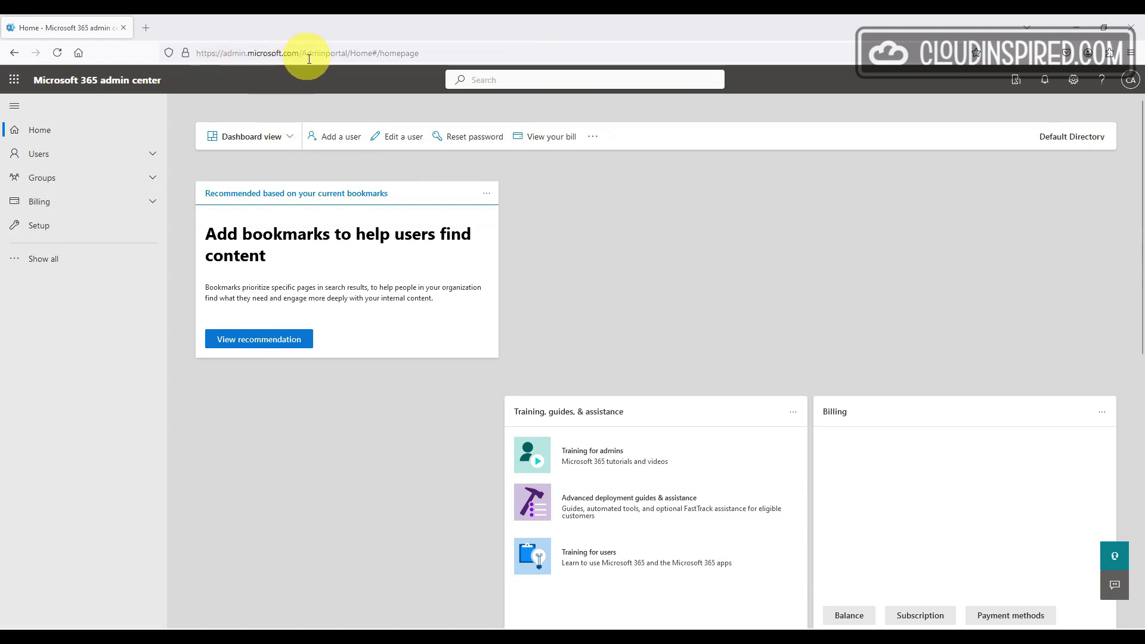
Filter the Billing > Purchase services catalog to the Windows 365 category.
{"action": "left_click", "coordinate": [155, 204]}
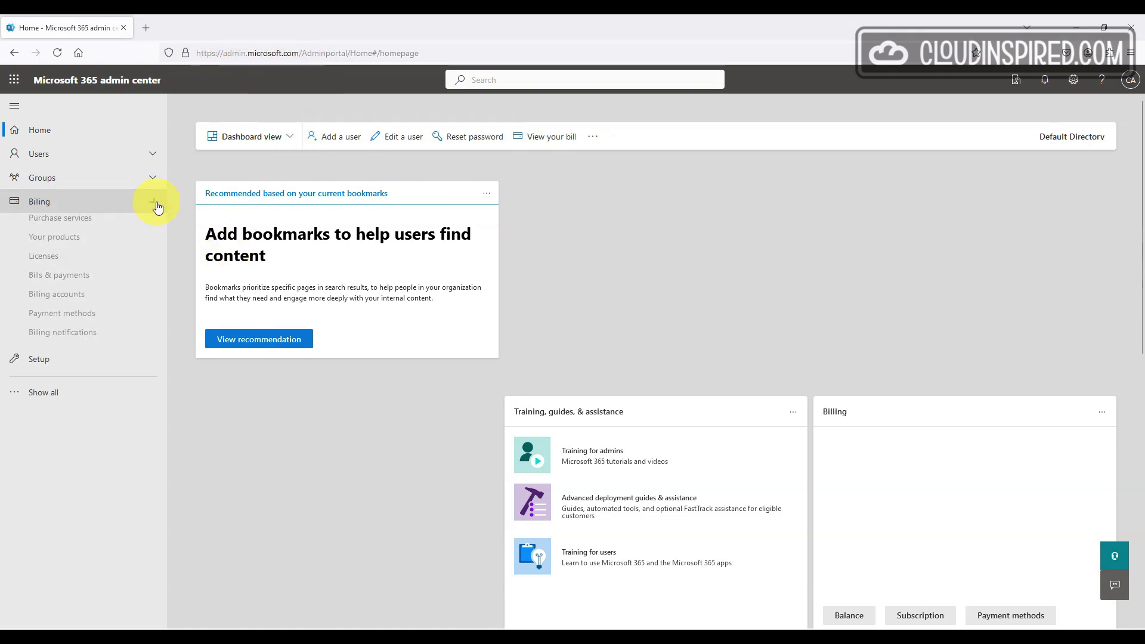
{"action": "left_click", "coordinate": [146, 229]}
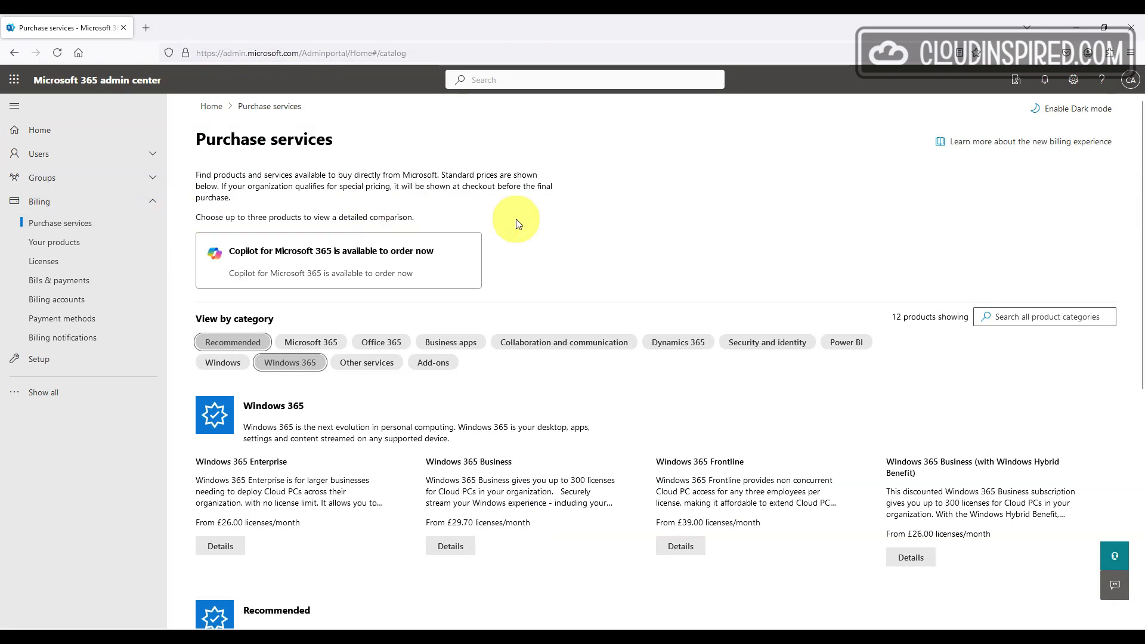
{"action": "left_click", "coordinate": [303, 369]}
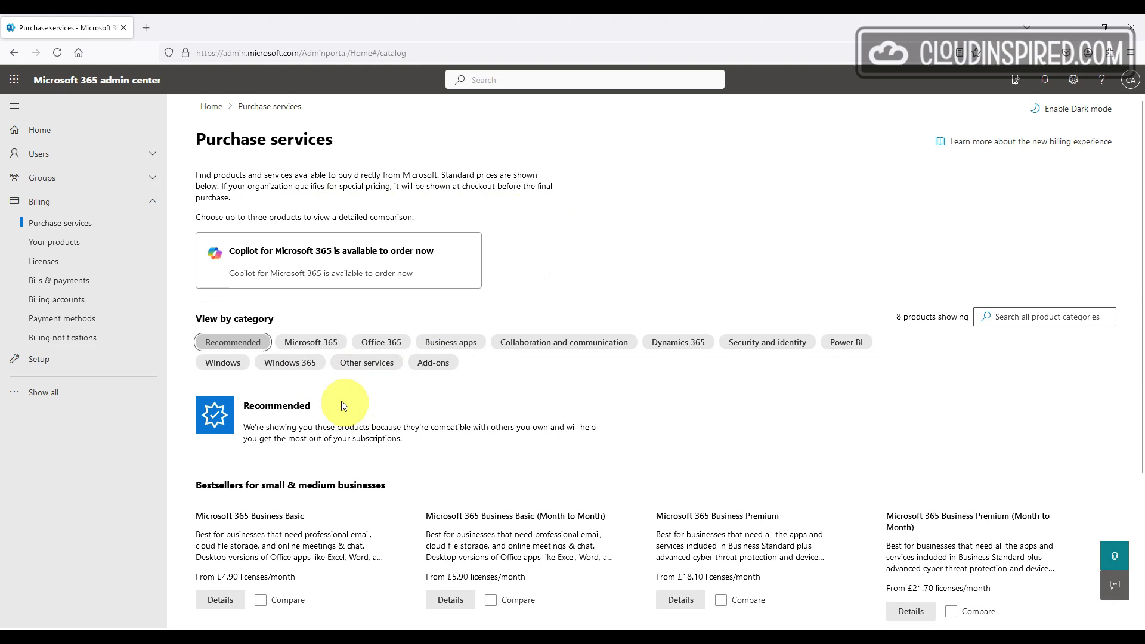
{"action": "left_click", "coordinate": [310, 366]}
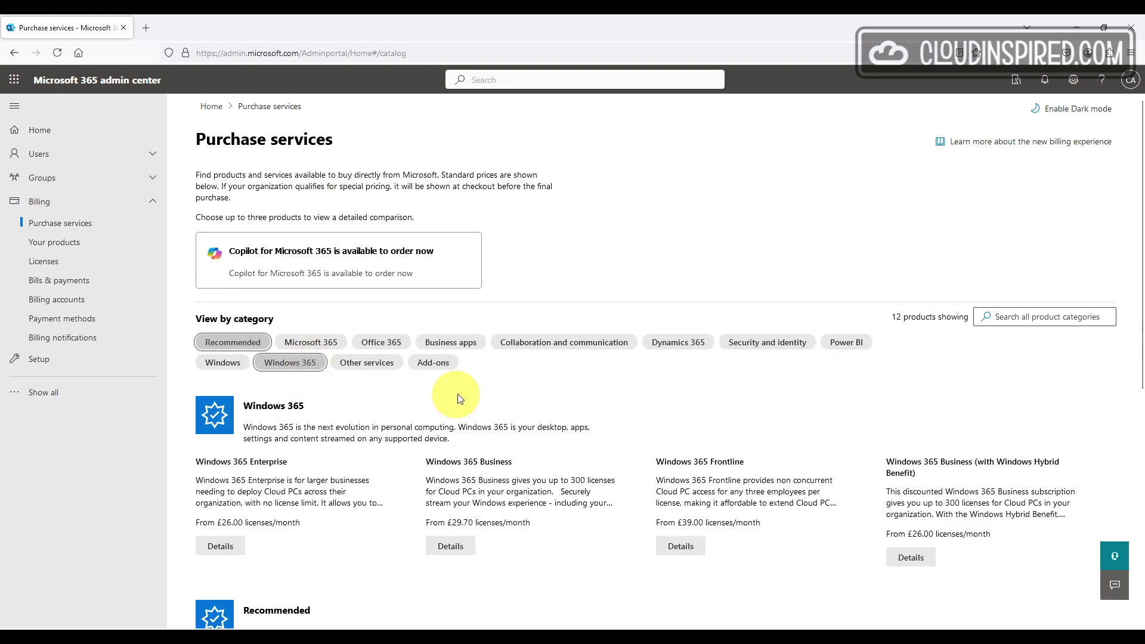
{"action": "scroll", "coordinate": [458, 393], "scroll_direction": "down", "scroll_amount": 3}
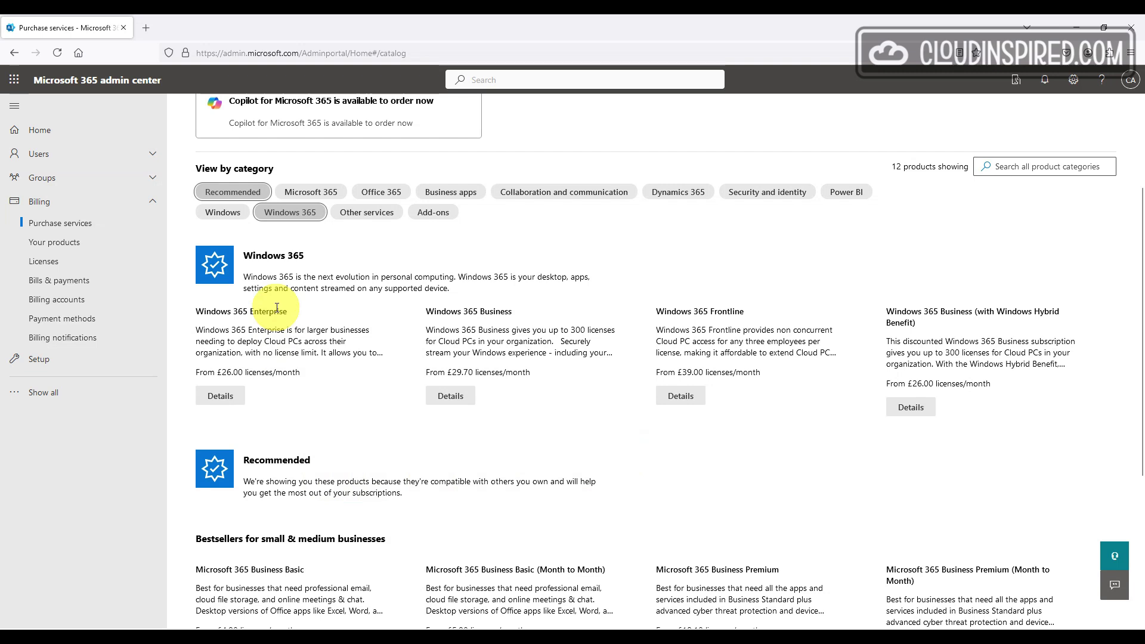
{"action": "scroll", "coordinate": [912, 549], "scroll_direction": "up", "scroll_amount": 3}
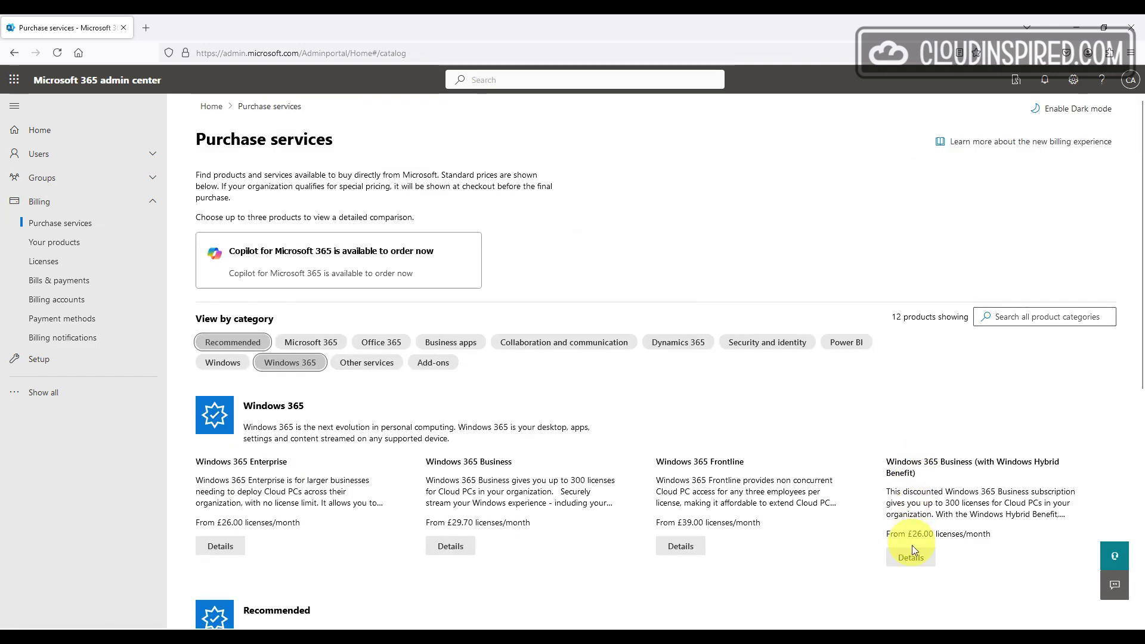
Start the free trial of Windows 365 Business 2 vCPU, 8 GB, 128 GB with Hybrid Benefit.
{"action": "left_click", "coordinate": [912, 558]}
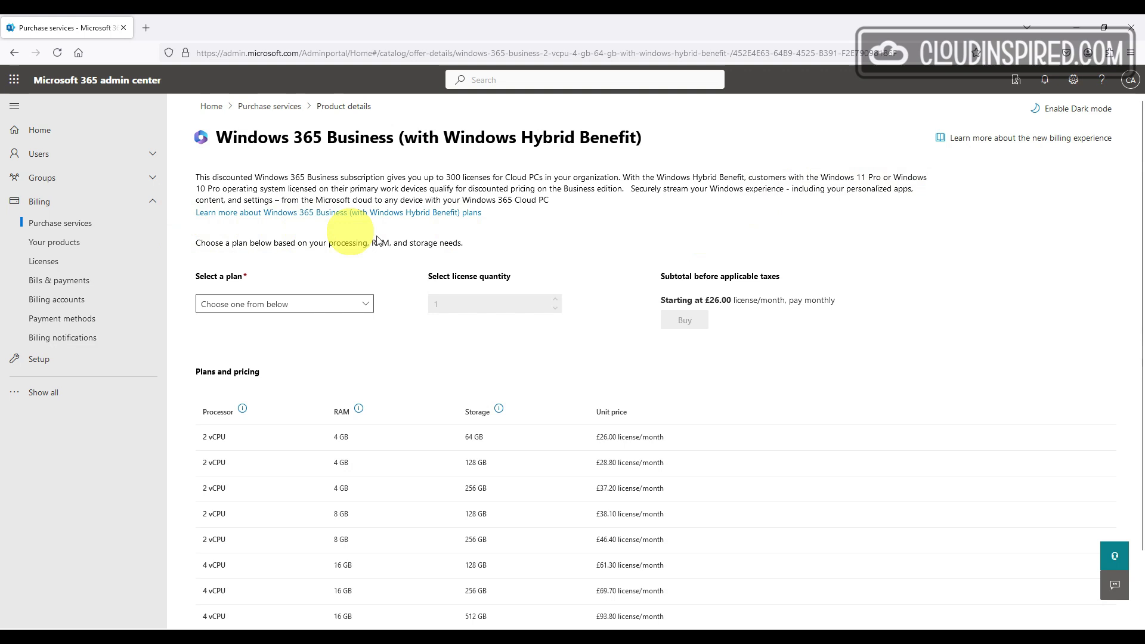
{"action": "left_click", "coordinate": [362, 304]}
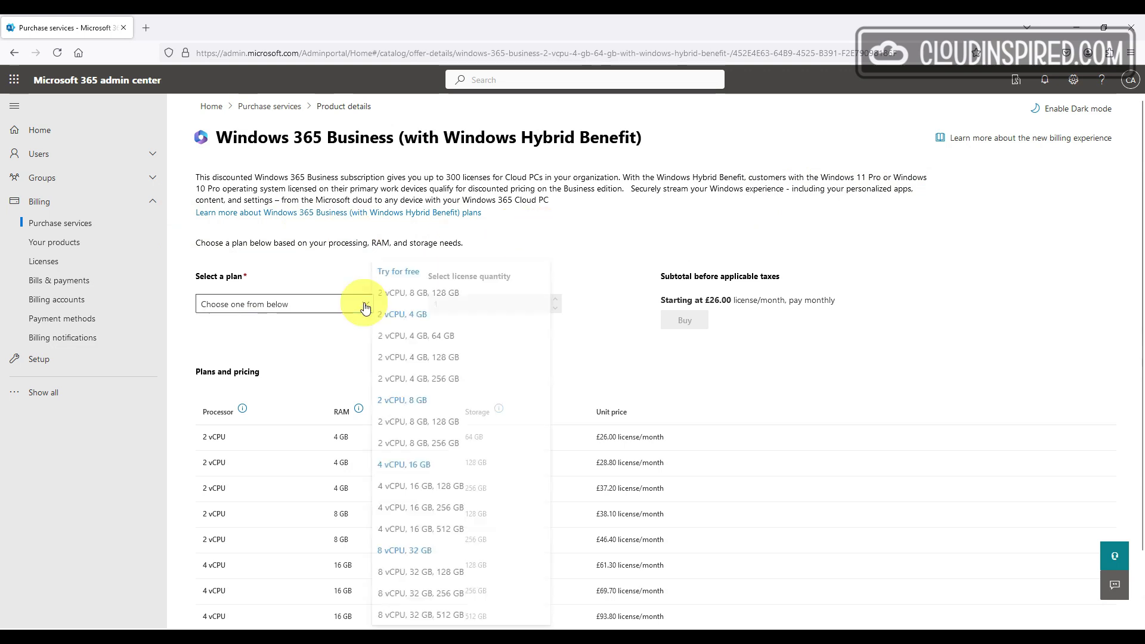
{"action": "left_click", "coordinate": [421, 298]}
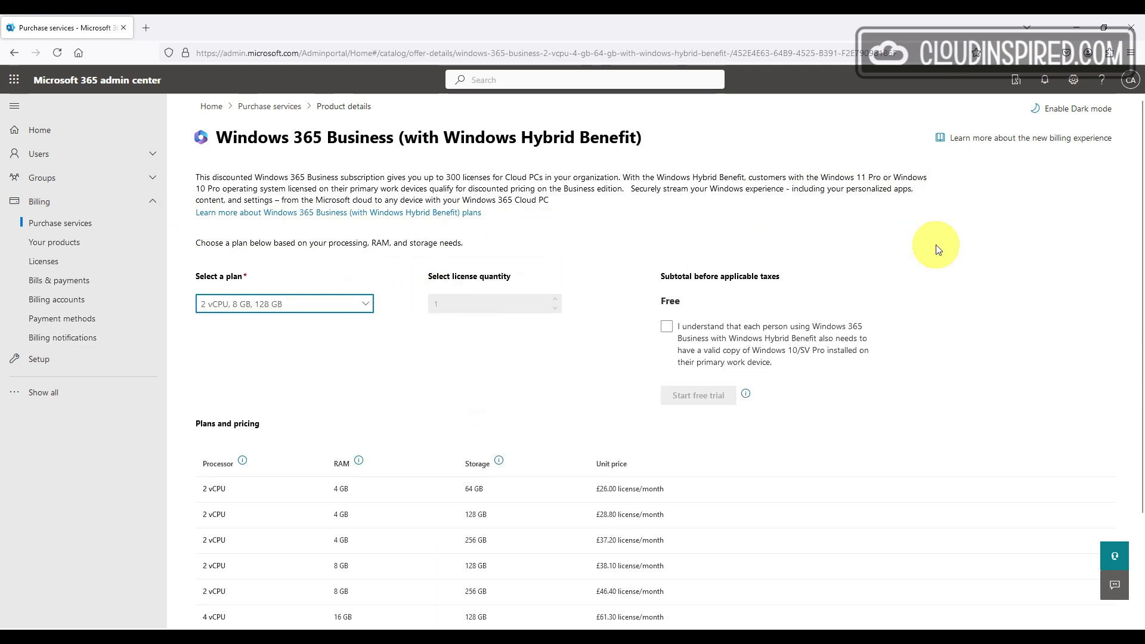
{"action": "left_click", "coordinate": [666, 327]}
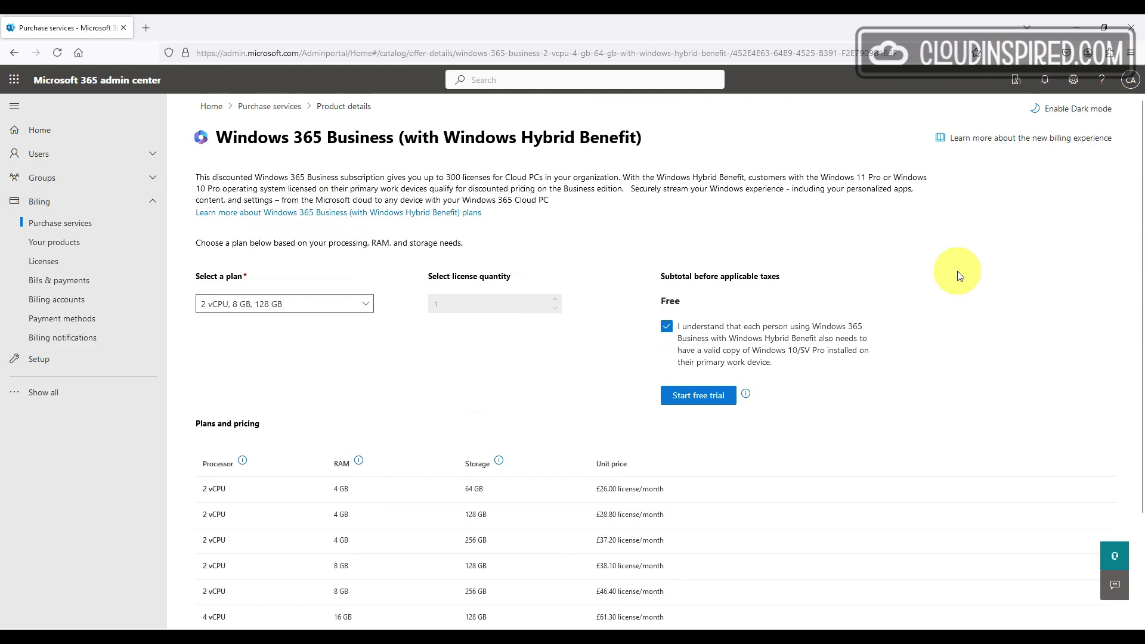
{"action": "left_click", "coordinate": [699, 396]}
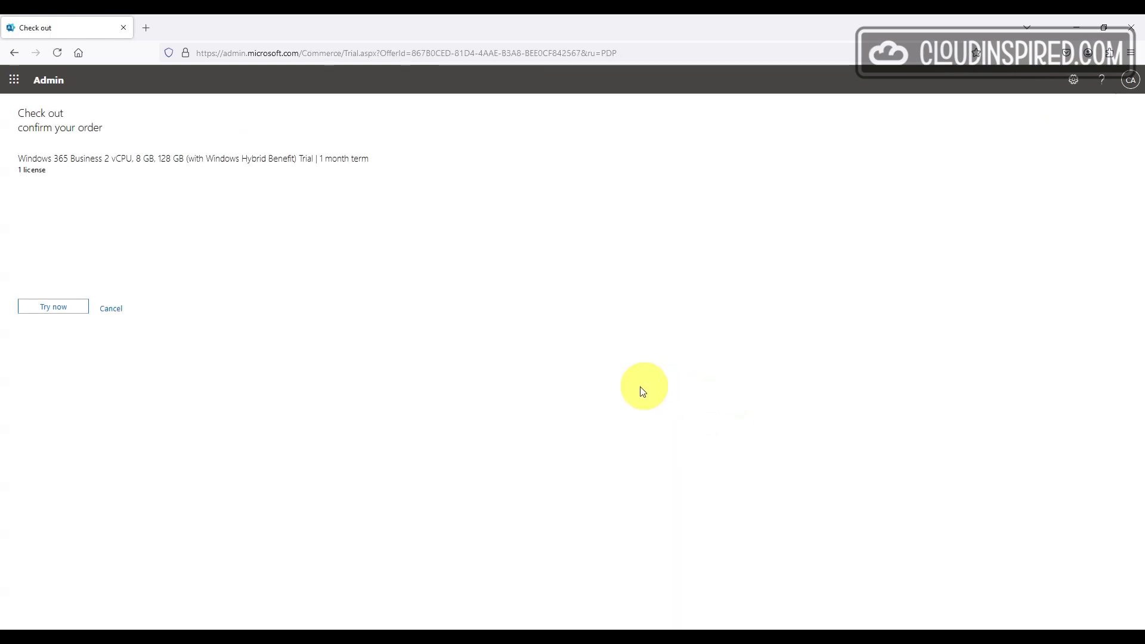
{"action": "left_click", "coordinate": [54, 308]}
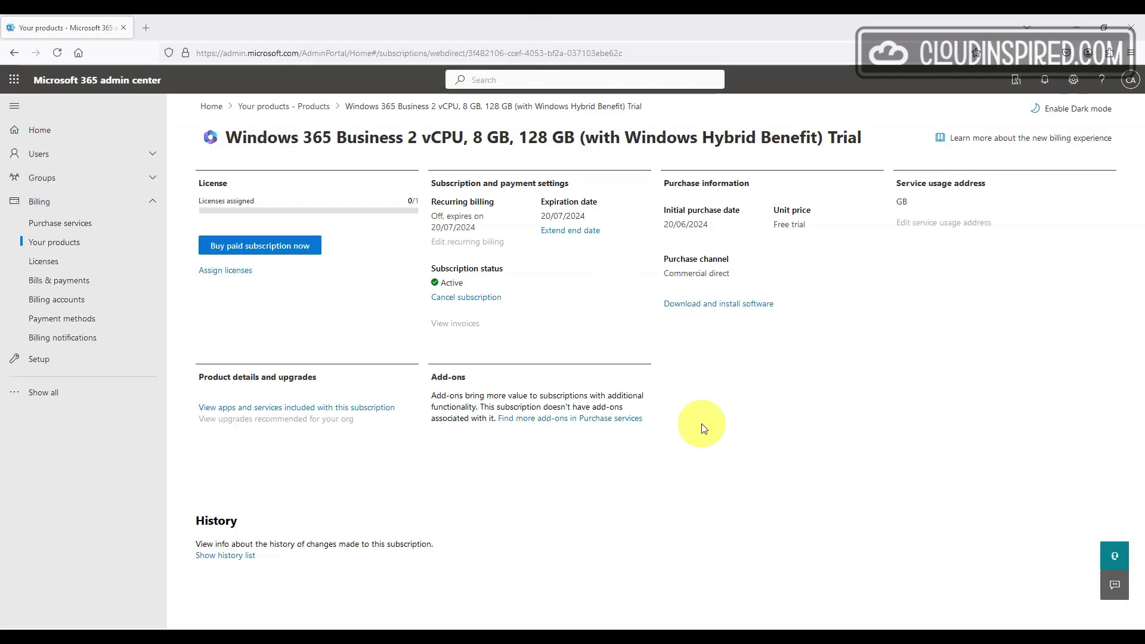
Assign the new Windows 365 Business trial license to the Cloud admin user.
{"action": "left_click", "coordinate": [226, 270]}
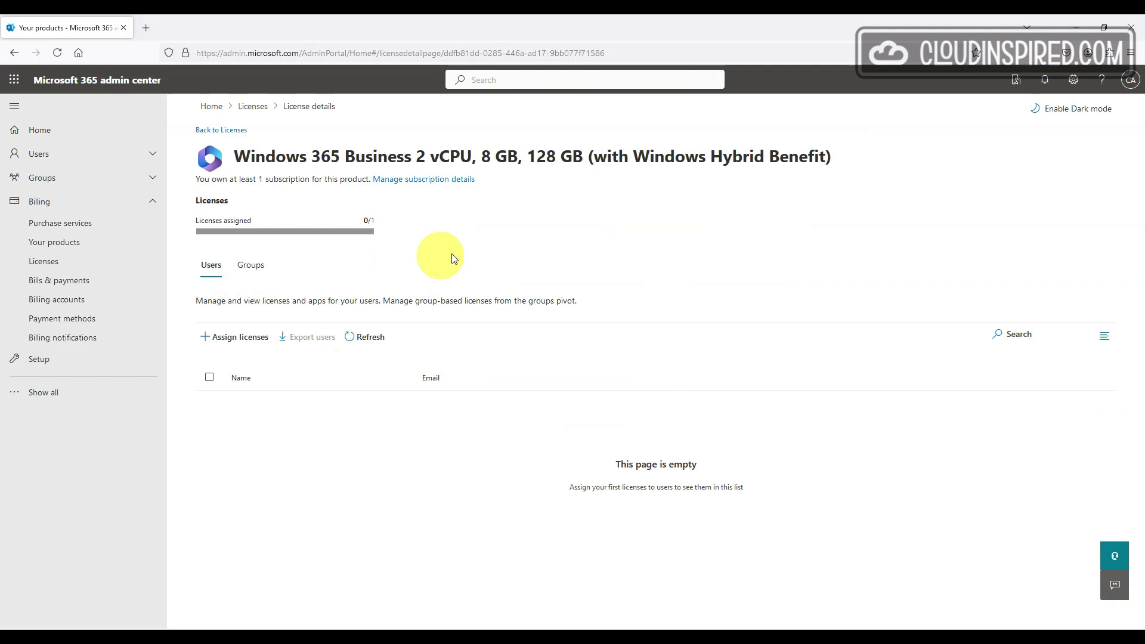
{"action": "left_click", "coordinate": [226, 338]}
{"action": "left_click", "coordinate": [839, 205]}
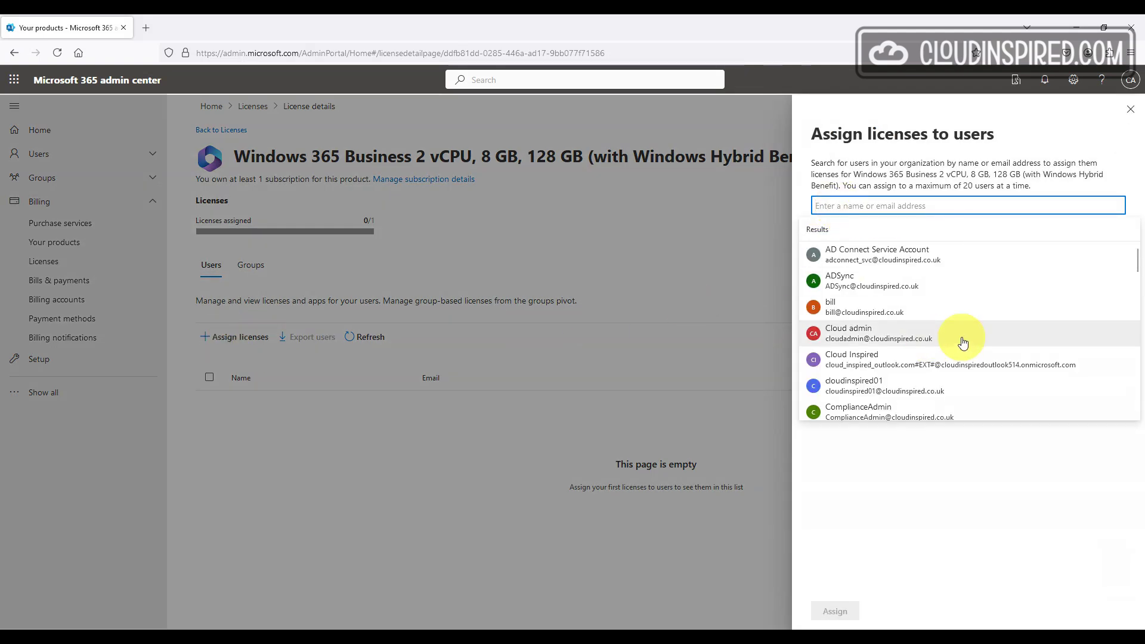
{"action": "left_click", "coordinate": [962, 340]}
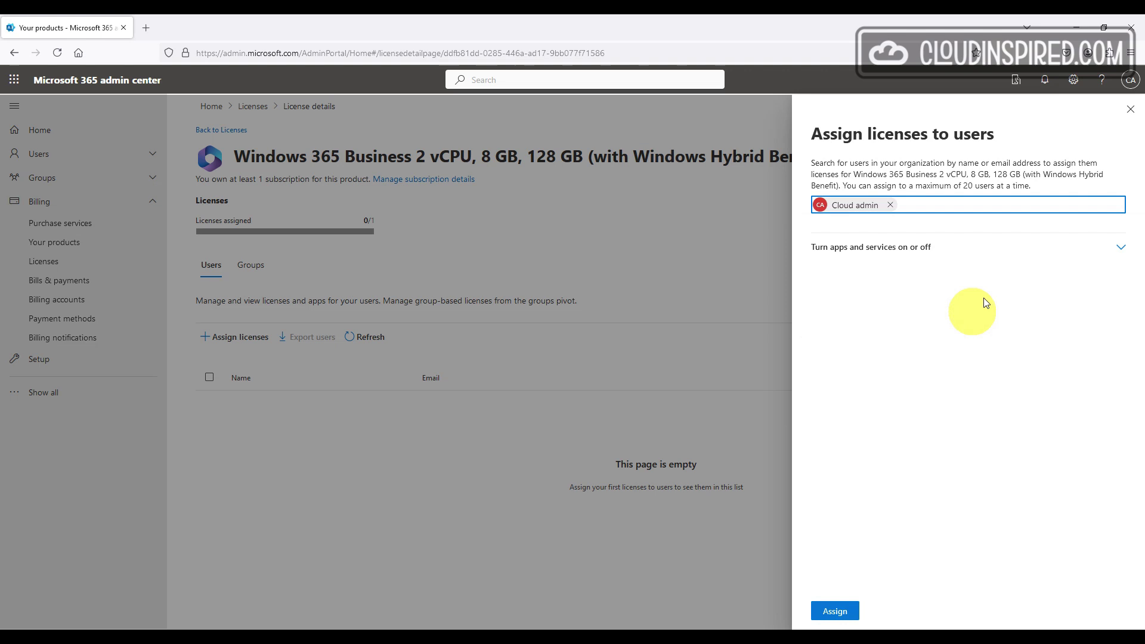
{"action": "left_click", "coordinate": [1120, 251]}
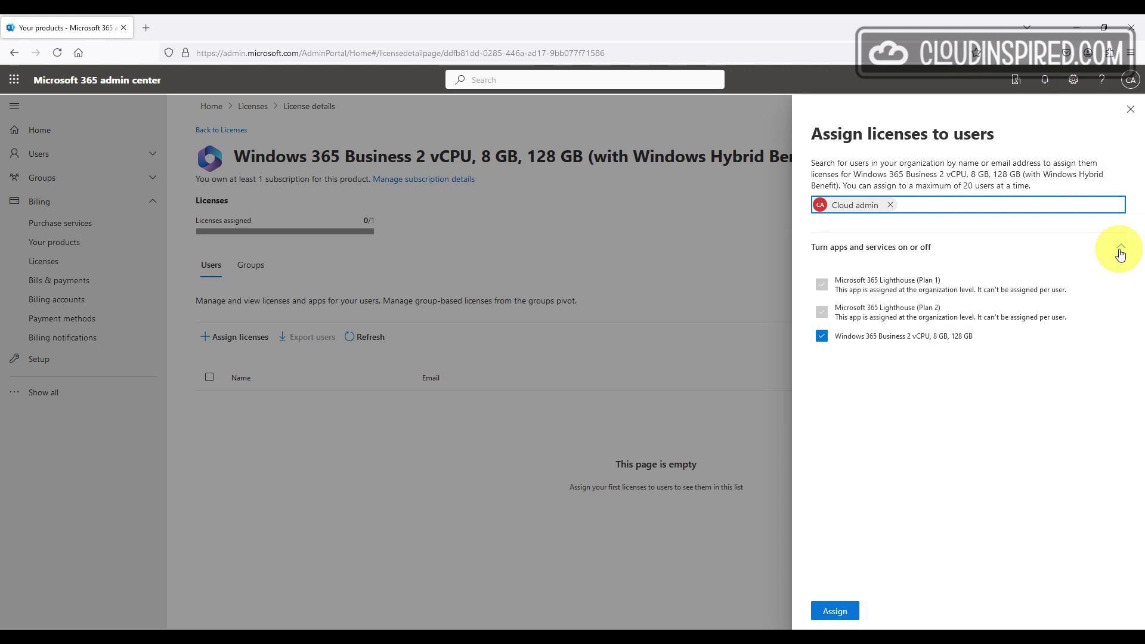
{"action": "left_click", "coordinate": [834, 611]}
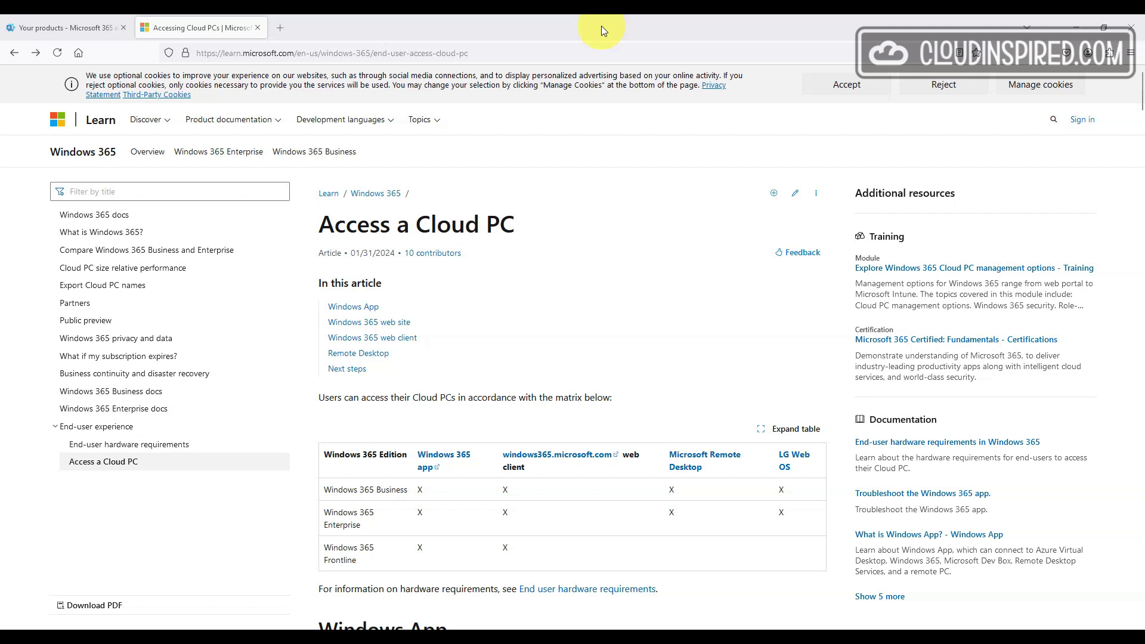
Scroll the Access a Cloud PC article down to its Windows App section.
{"action": "scroll", "coordinate": [691, 281], "scroll_direction": "down", "scroll_amount": 3}
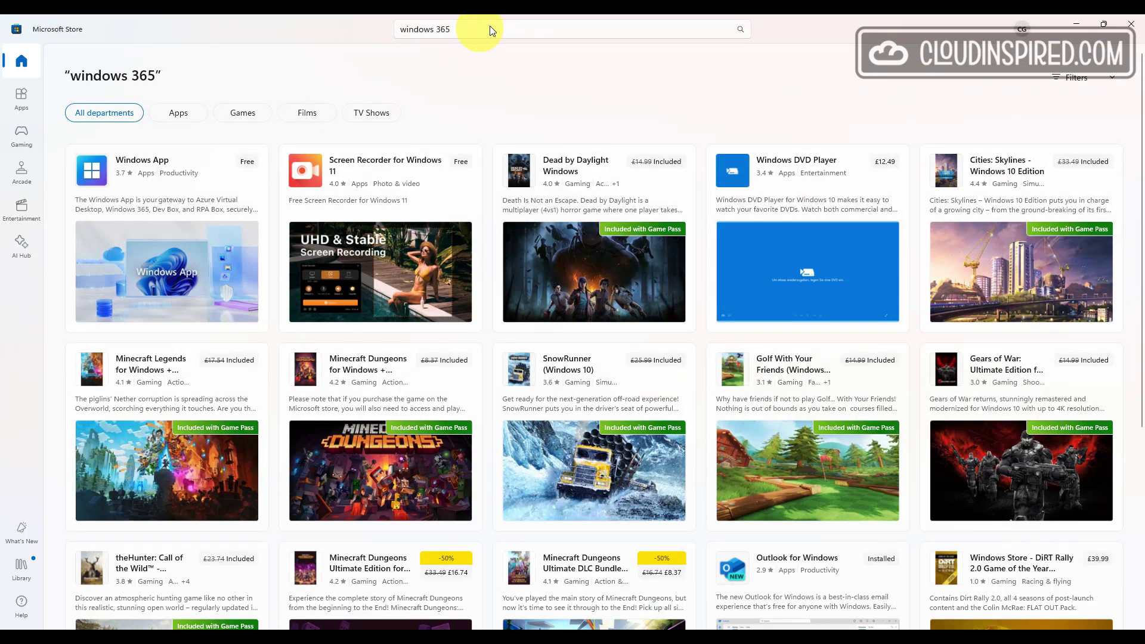
{"action": "mouse_move", "coordinate": [166, 237]}
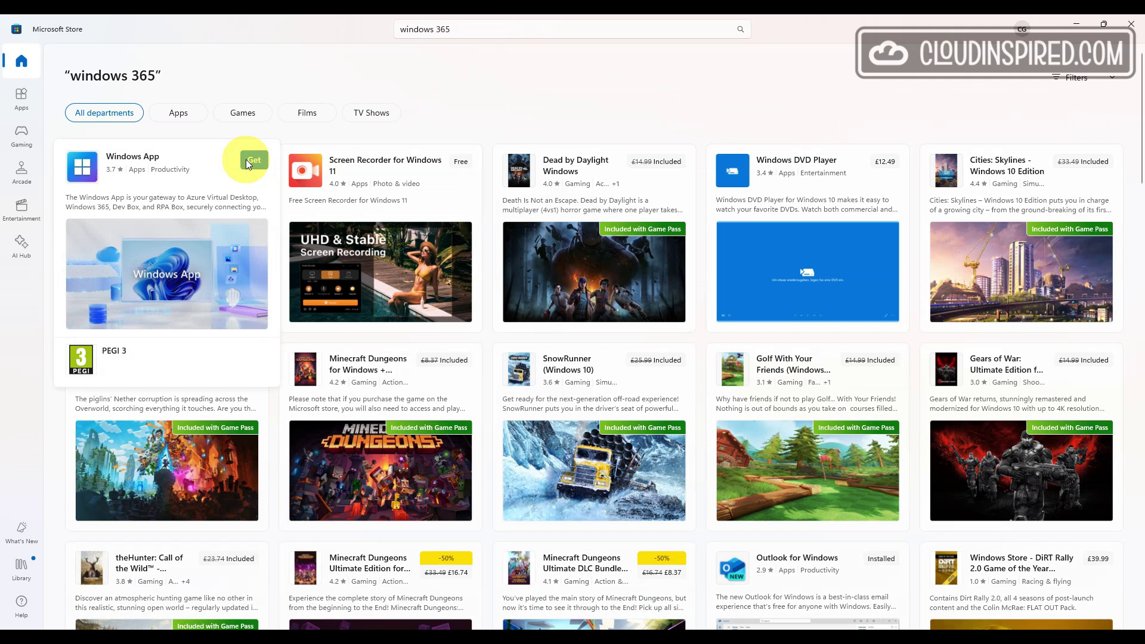
Get Windows App from the Store and browse its product page screenshots.
{"action": "left_click", "coordinate": [249, 160]}
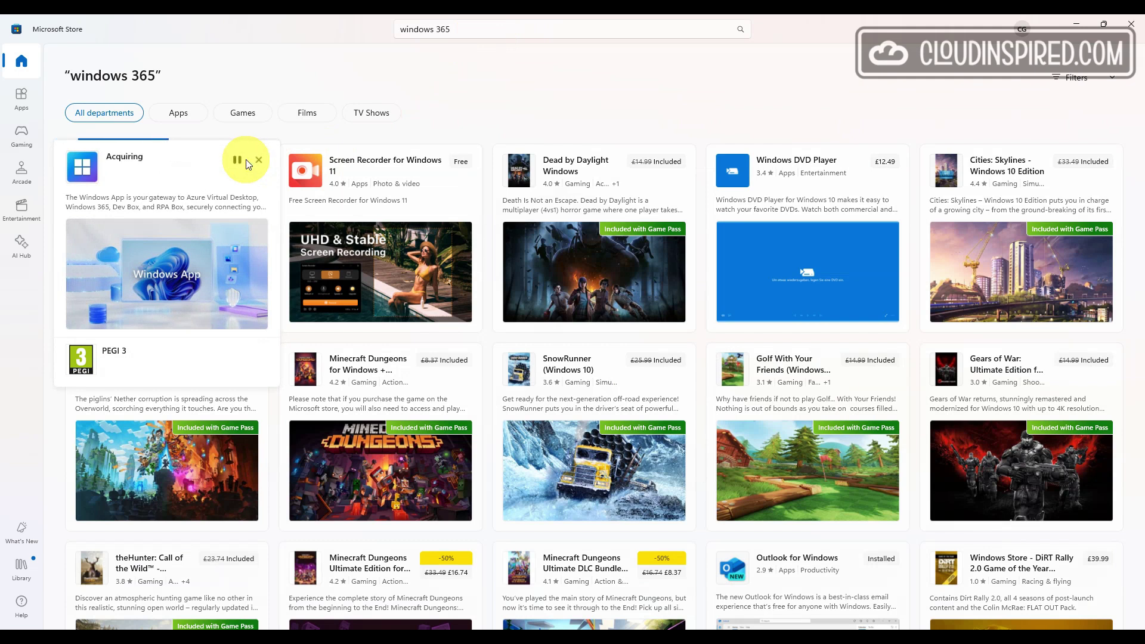
{"action": "left_click", "coordinate": [228, 196]}
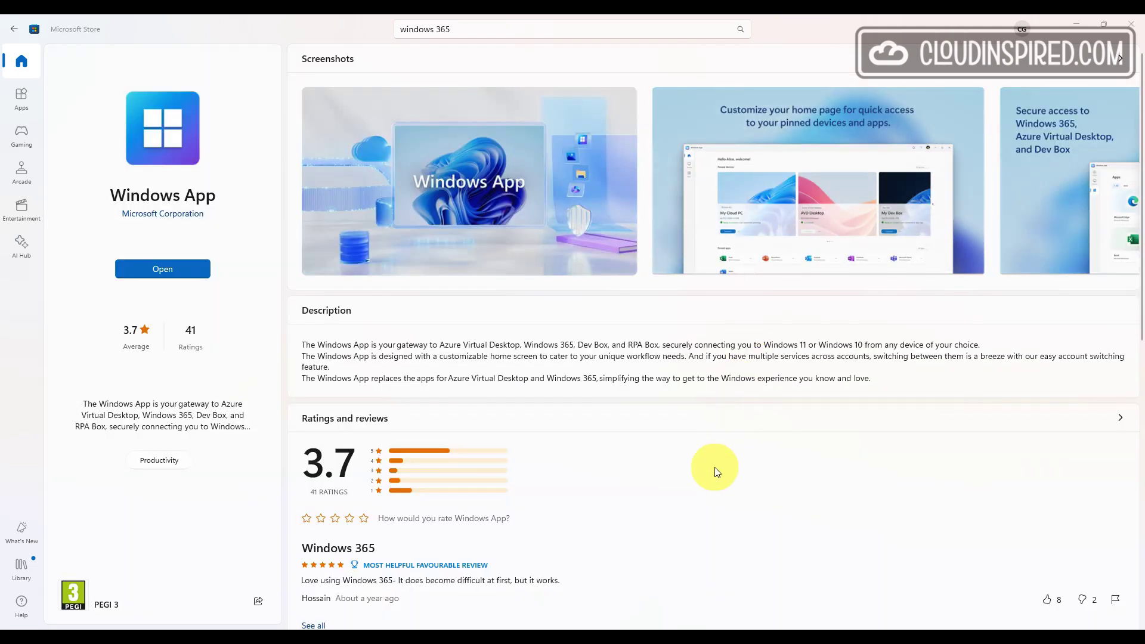
{"action": "left_click", "coordinate": [1130, 185]}
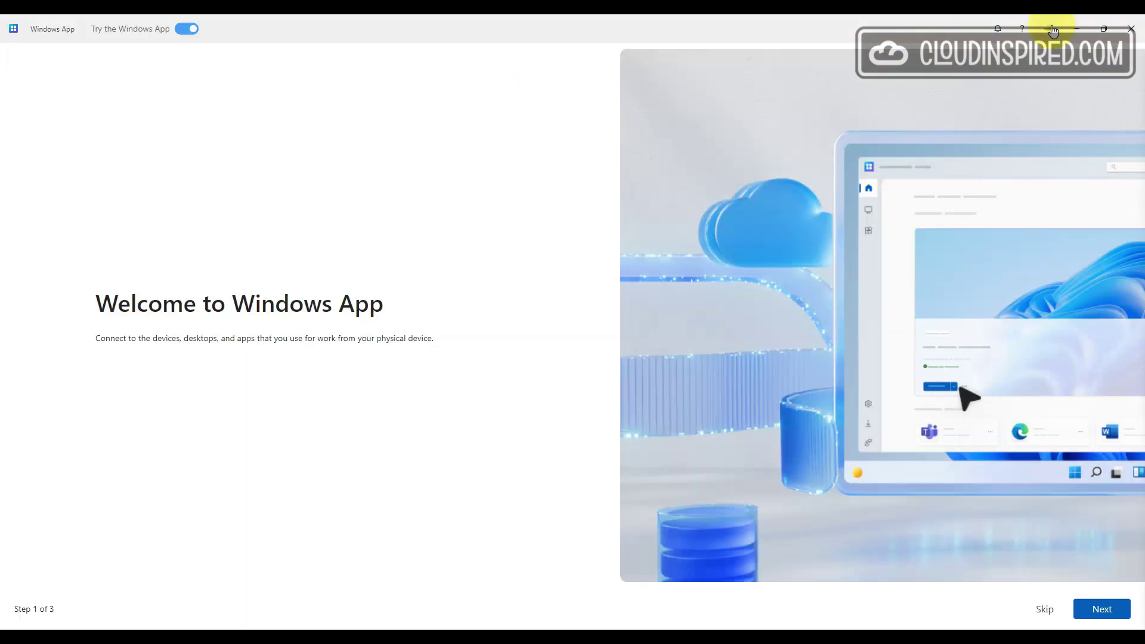
Finish the Windows App welcome tour, view the devices list, and return Home.
{"action": "left_click", "coordinate": [1102, 611]}
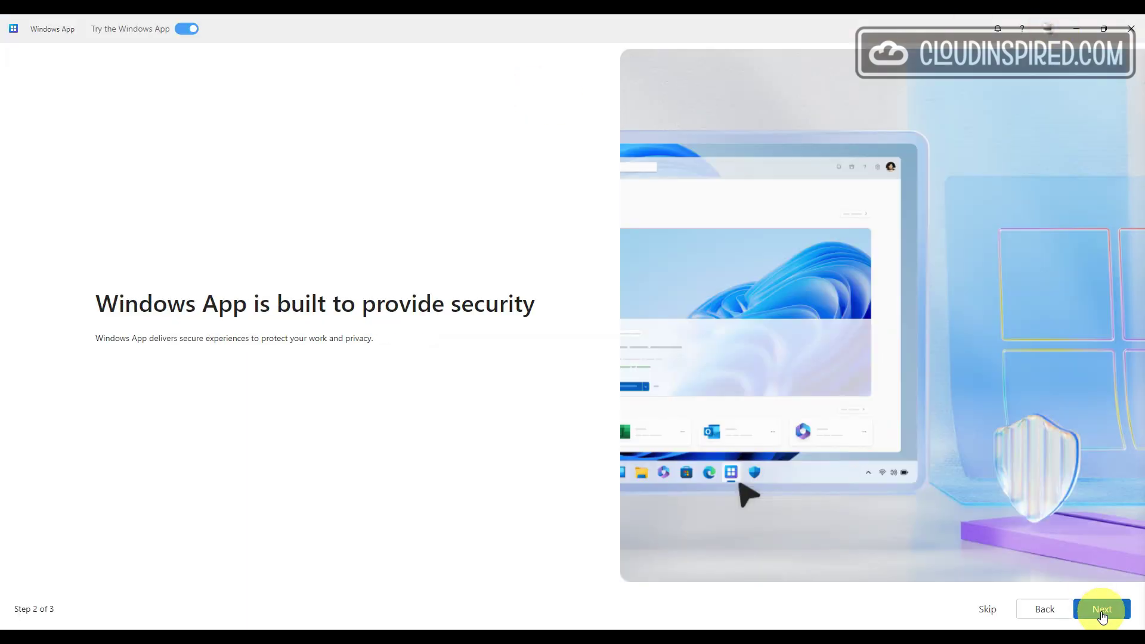
{"action": "left_click", "coordinate": [1101, 614]}
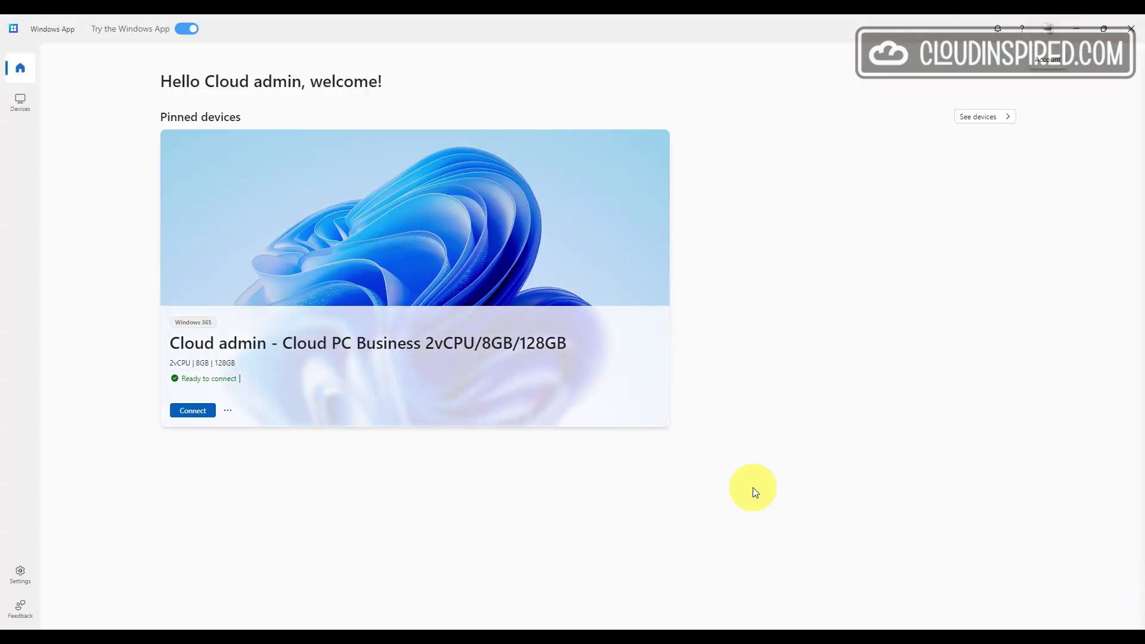
{"action": "left_click", "coordinate": [981, 116]}
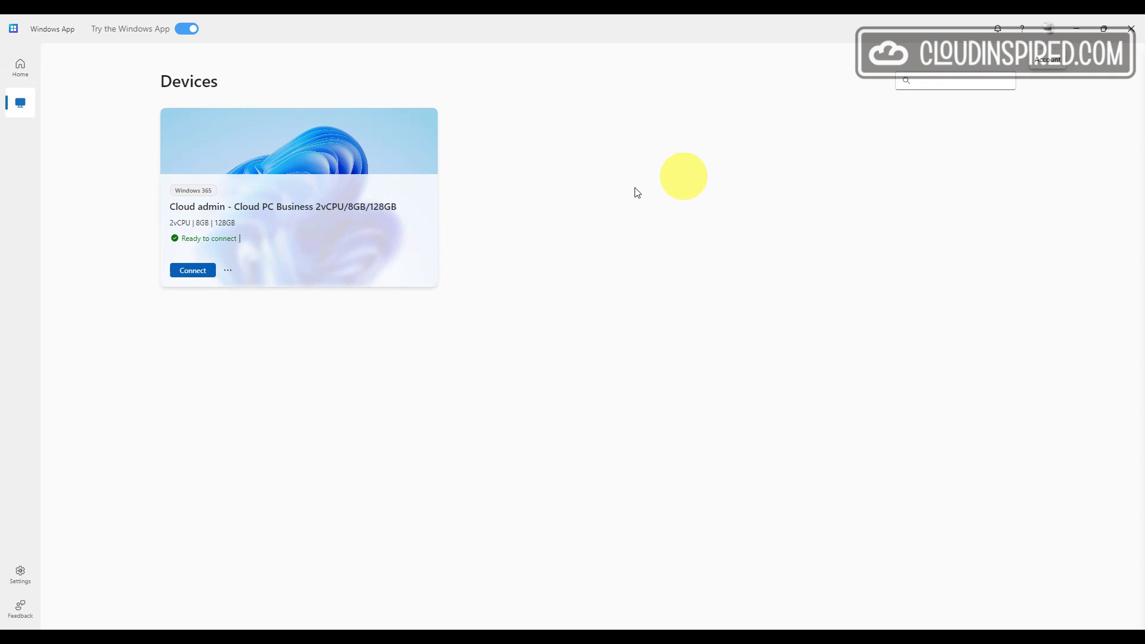
{"action": "left_click", "coordinate": [19, 67]}
Connect to Cloud admin's Cloud PC, entering the account password to sign in.
{"action": "left_click", "coordinate": [189, 411]}
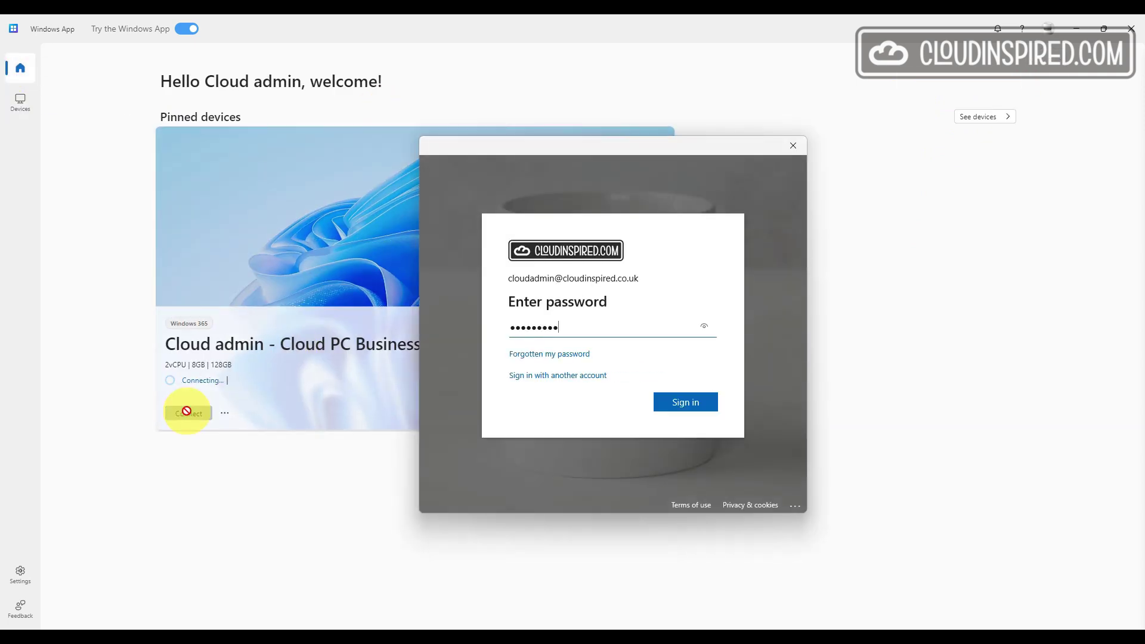
{"action": "key", "text": "Return"}
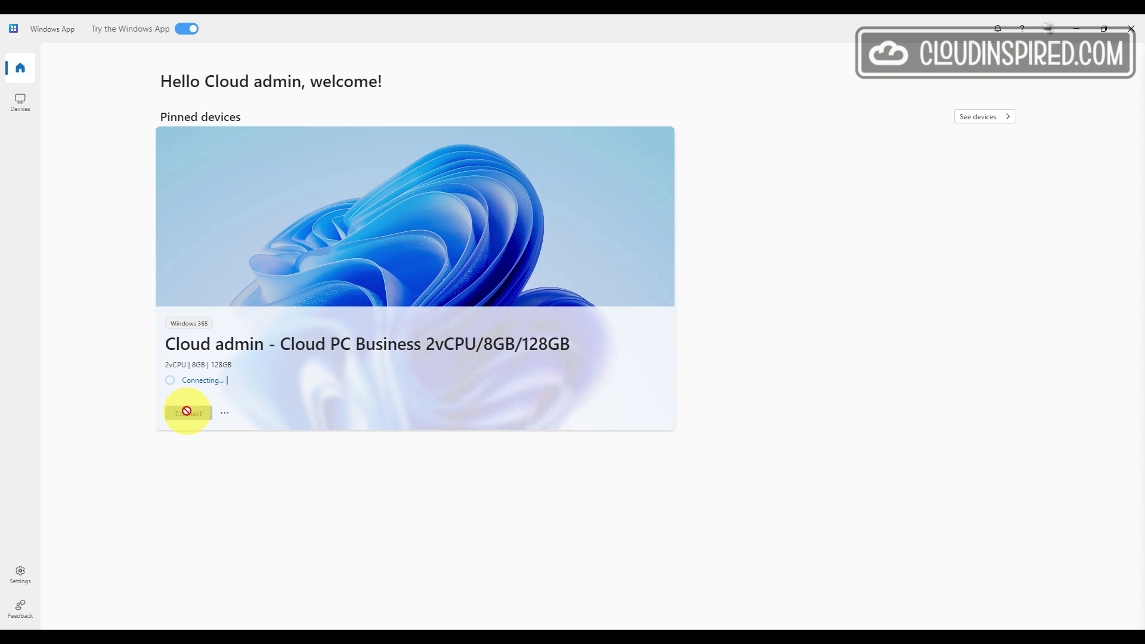
{"action": "left_click", "coordinate": [485, 397]}
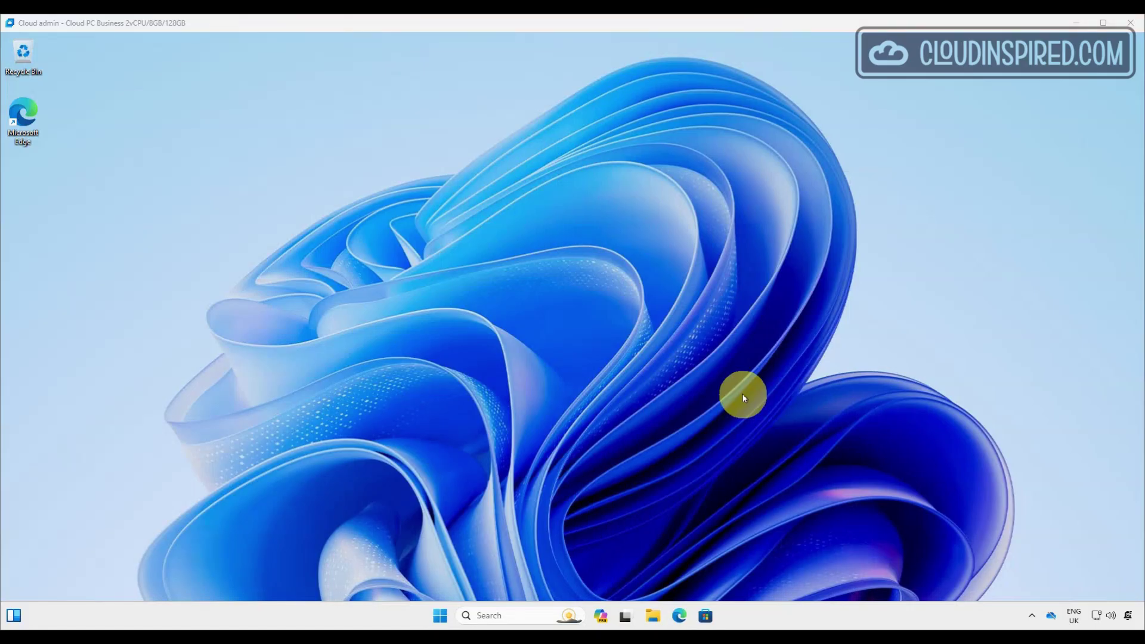
On the Cloud PC, browse the Windows (C:) drive and view the system About page.
{"action": "left_click", "coordinate": [441, 616]}
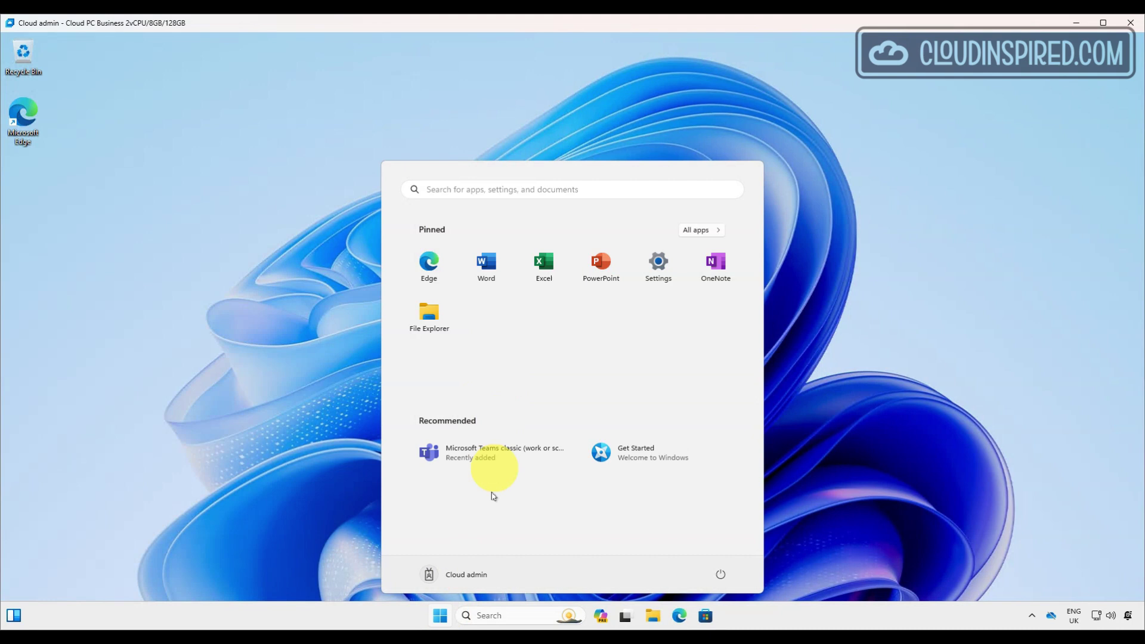
{"action": "left_click", "coordinate": [440, 616]}
{"action": "left_click", "coordinate": [653, 616]}
{"action": "left_click", "coordinate": [289, 421]}
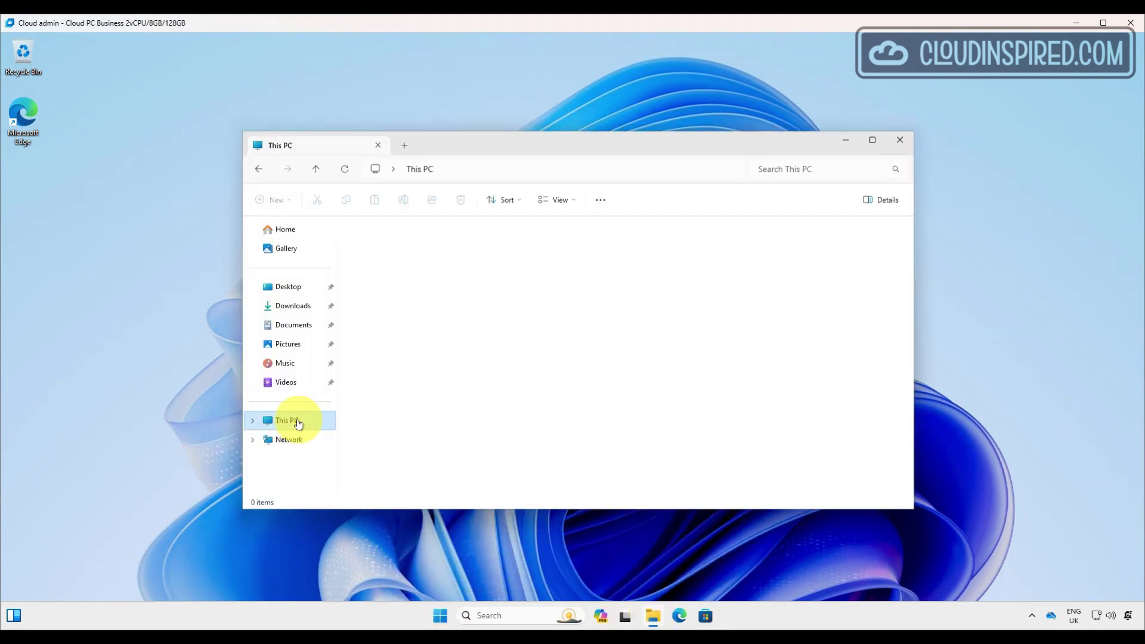
{"action": "double_click", "coordinate": [420, 248]}
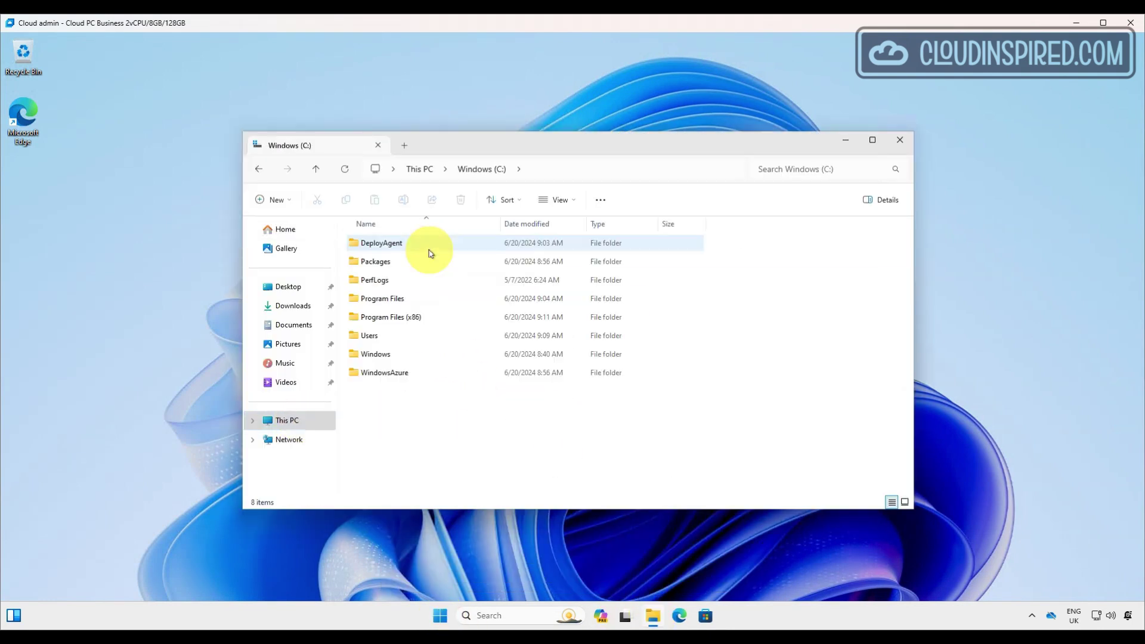
{"action": "left_click", "coordinate": [899, 140]}
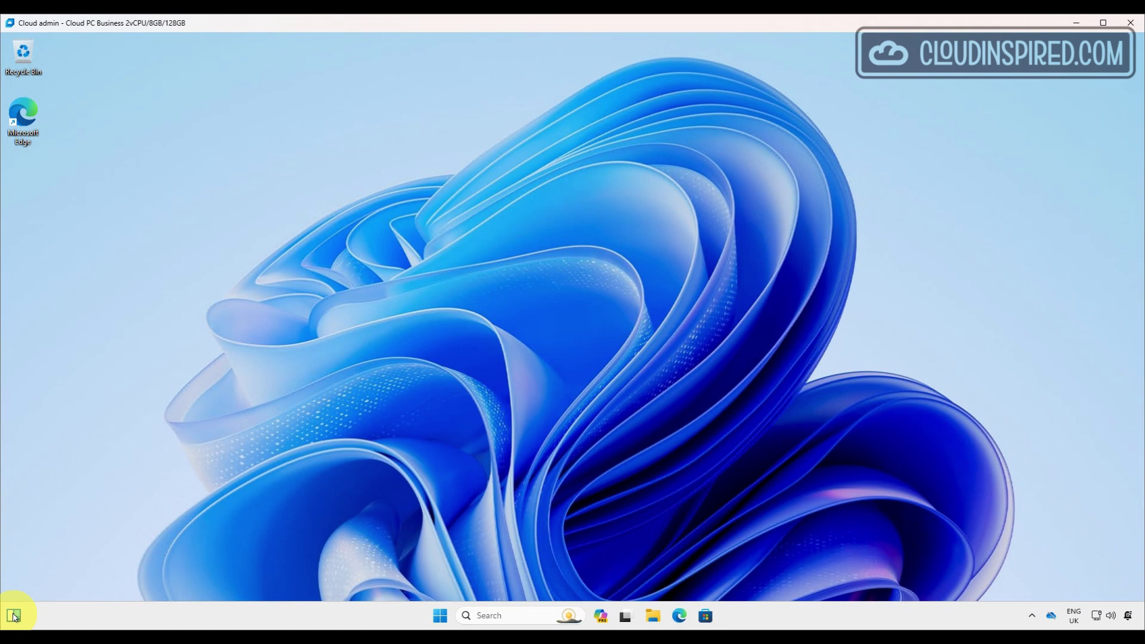
{"action": "key", "text": "super+Pause"}
{"action": "left_click", "coordinate": [732, 42]}
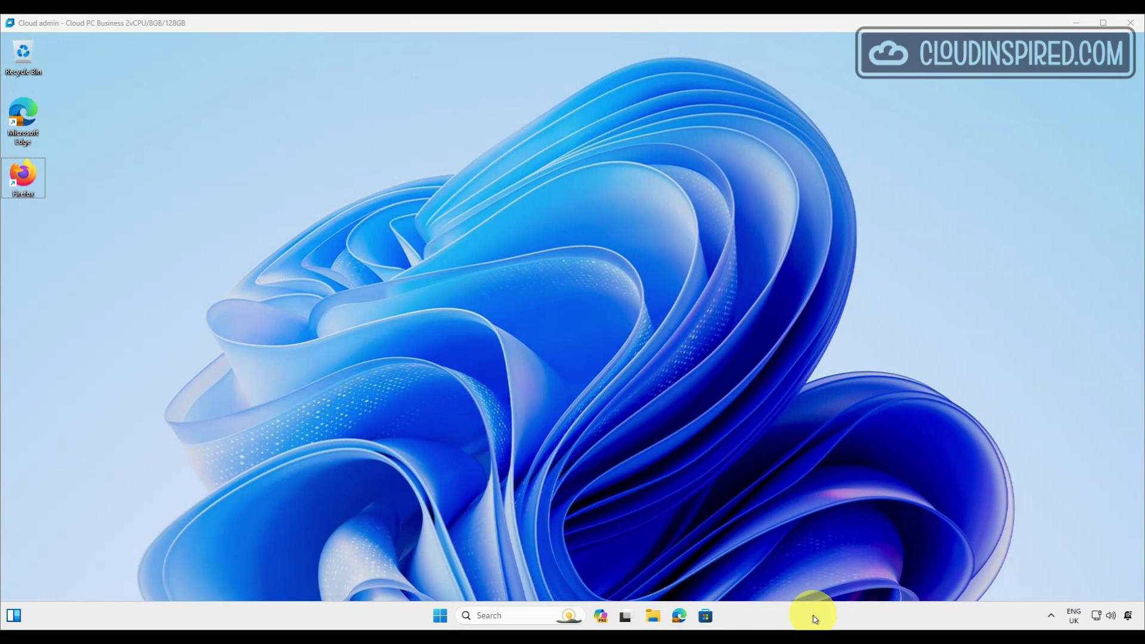
Open Task Manager enlarged on Performance, showing CPU graphs per logical processor.
{"action": "key", "text": "ctrl+shift+Escape"}
{"action": "left_click_drag", "start_coordinate": [502, 156], "coordinate": [566, 89]}
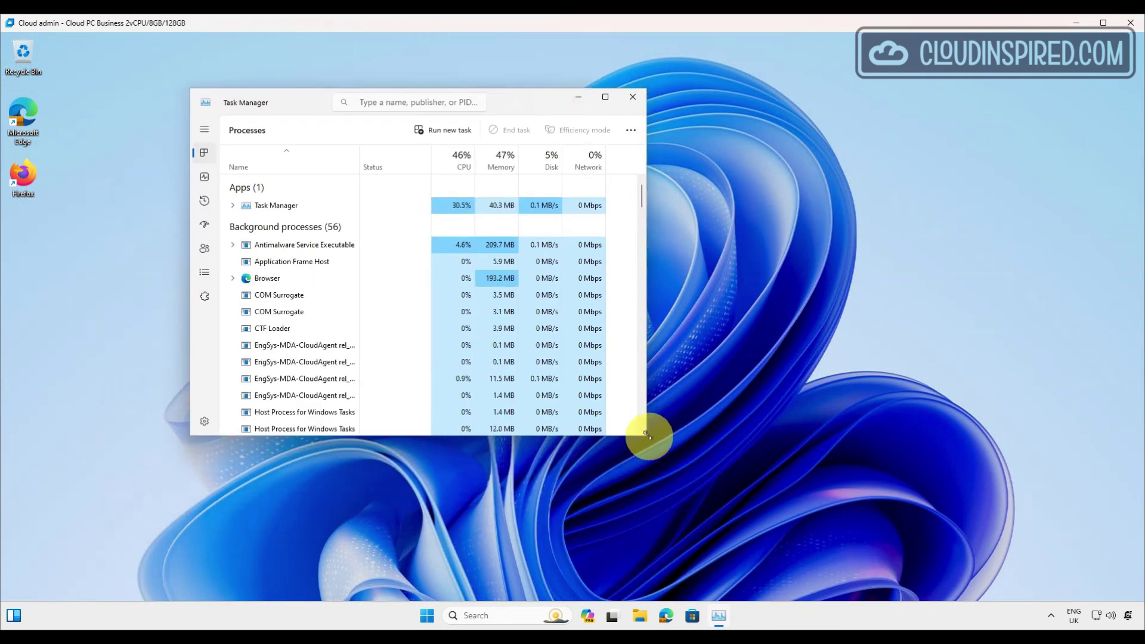
{"action": "left_click_drag", "start_coordinate": [639, 447], "coordinate": [798, 499]}
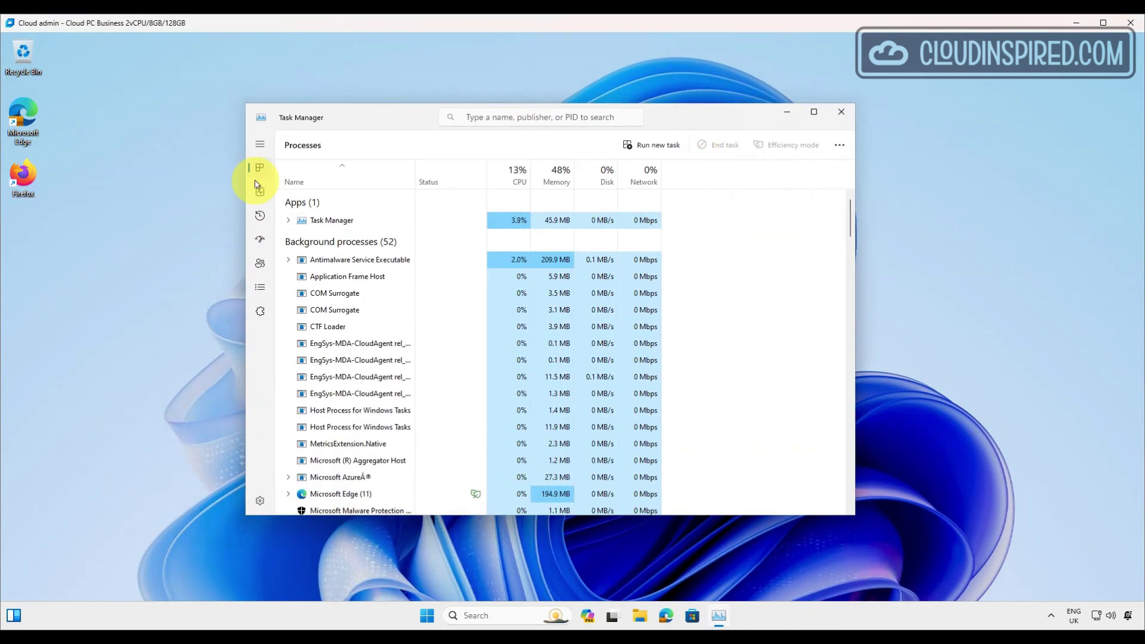
{"action": "left_click", "coordinate": [260, 191]}
{"action": "right_click", "coordinate": [534, 256]}
{"action": "left_click", "coordinate": [695, 280]}
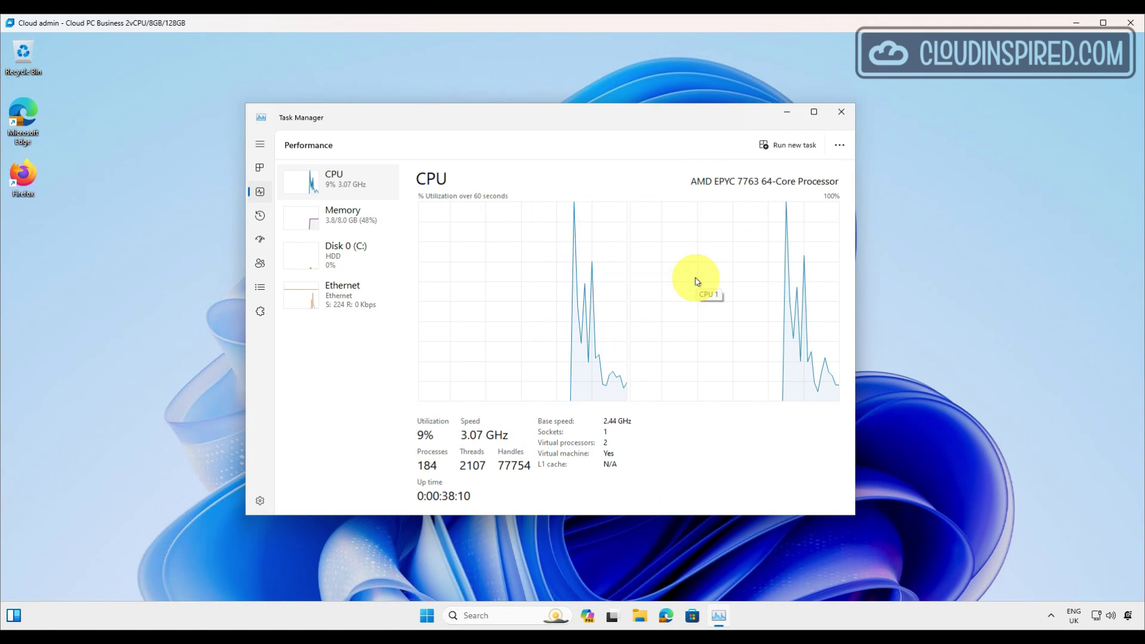
Review Memory, Disk and Ethernet usage, then return to the CPU view.
{"action": "left_click", "coordinate": [350, 216]}
{"action": "left_click", "coordinate": [339, 254]}
{"action": "left_click", "coordinate": [345, 292]}
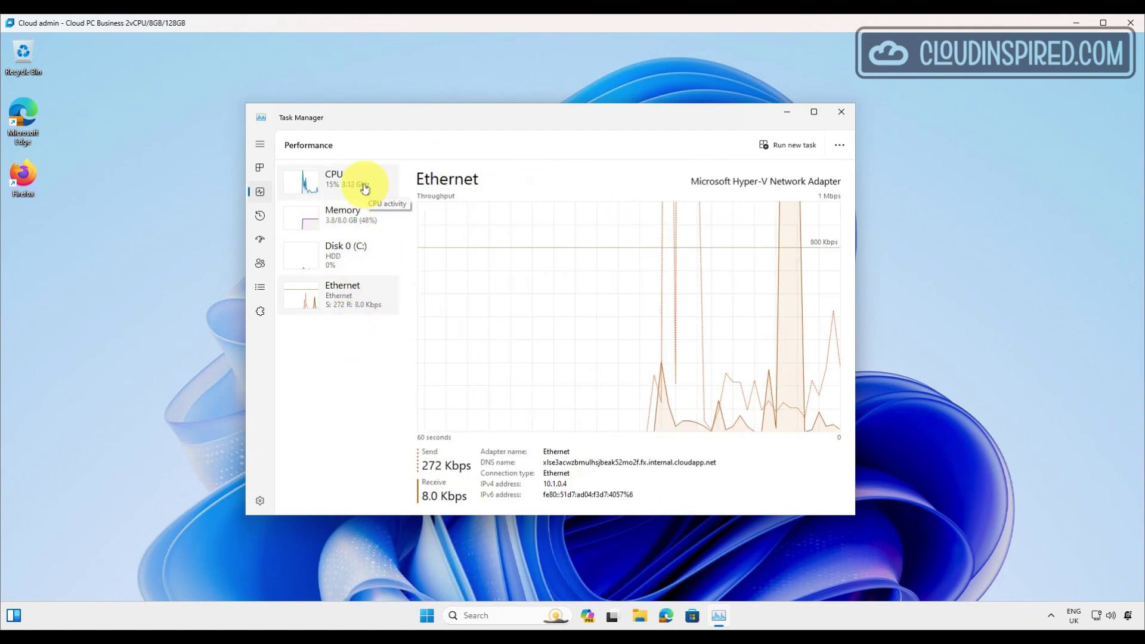
{"action": "left_click", "coordinate": [357, 182]}
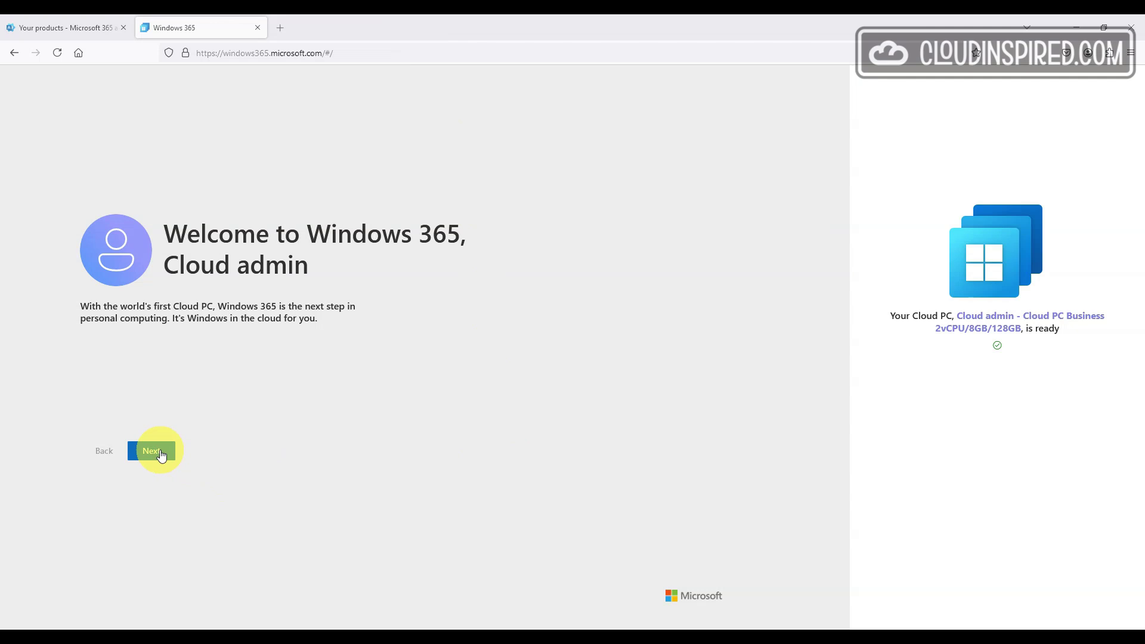
Finish the Windows 365 welcome tour and open the Cloud PC in the browser.
{"action": "left_click", "coordinate": [156, 452]}
{"action": "left_click", "coordinate": [154, 450]}
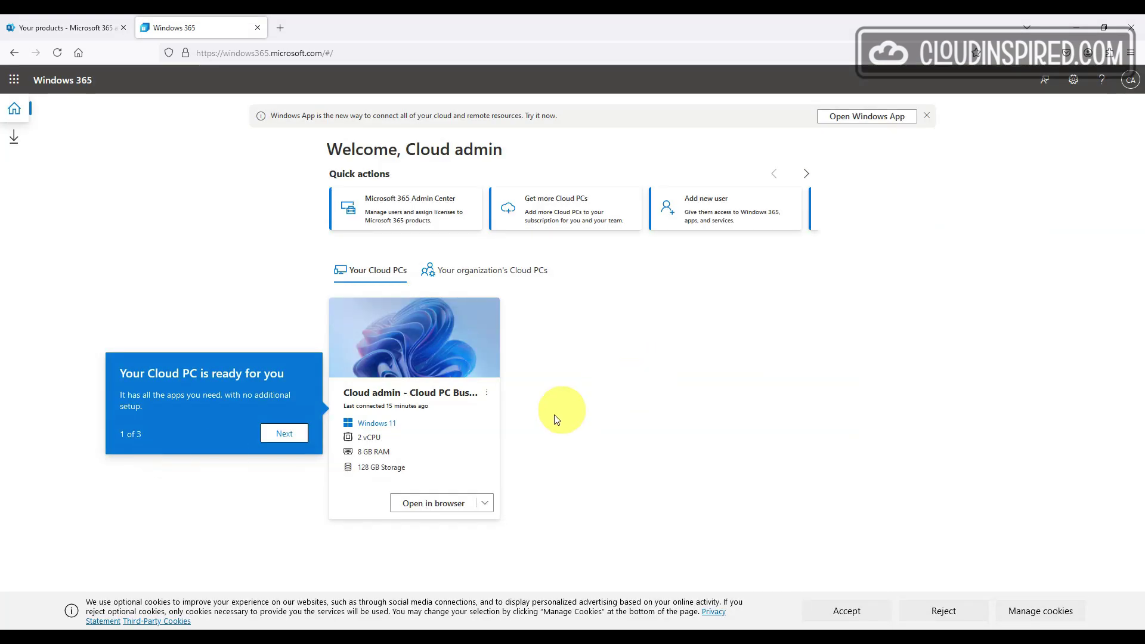
{"action": "left_click", "coordinate": [427, 503]}
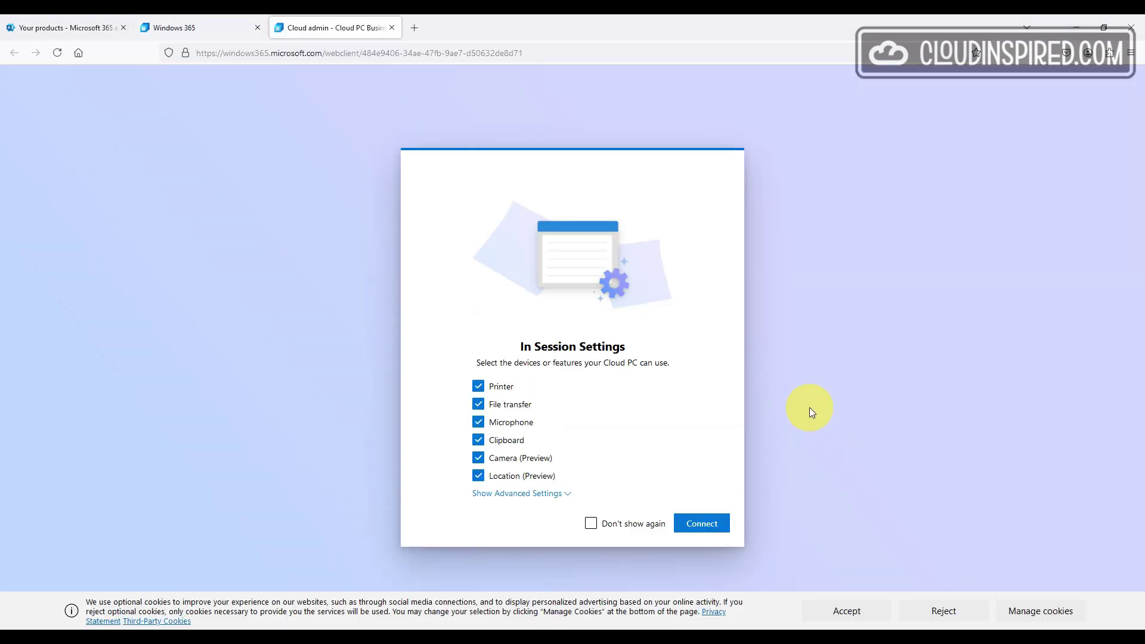
{"action": "left_click", "coordinate": [576, 490]}
{"action": "left_click", "coordinate": [703, 584]}
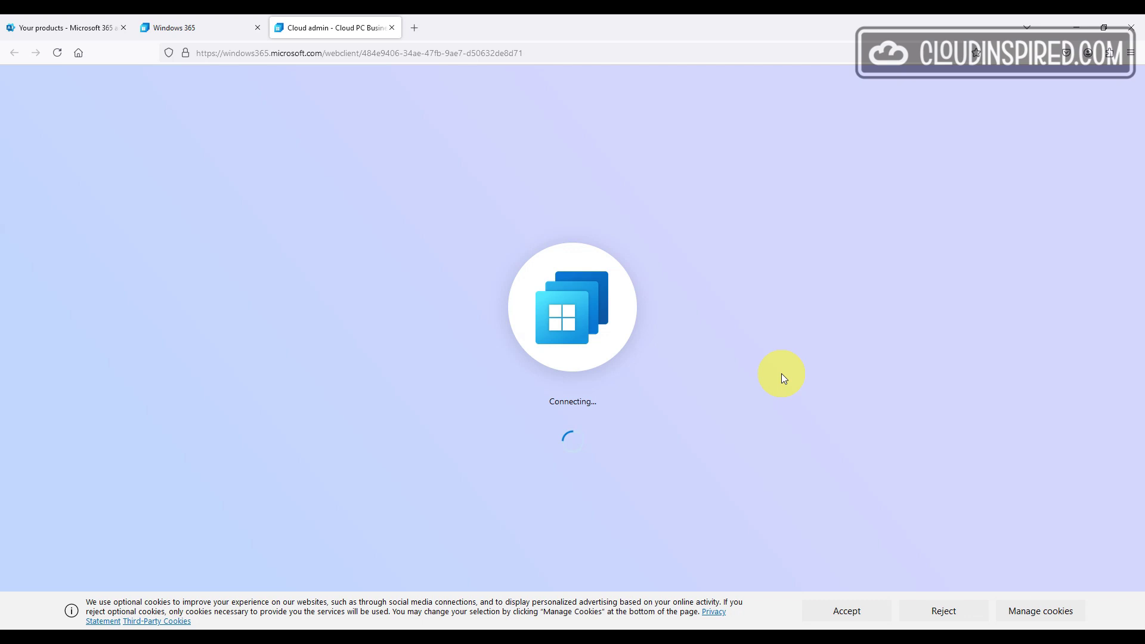
{"action": "left_click", "coordinate": [813, 617]}
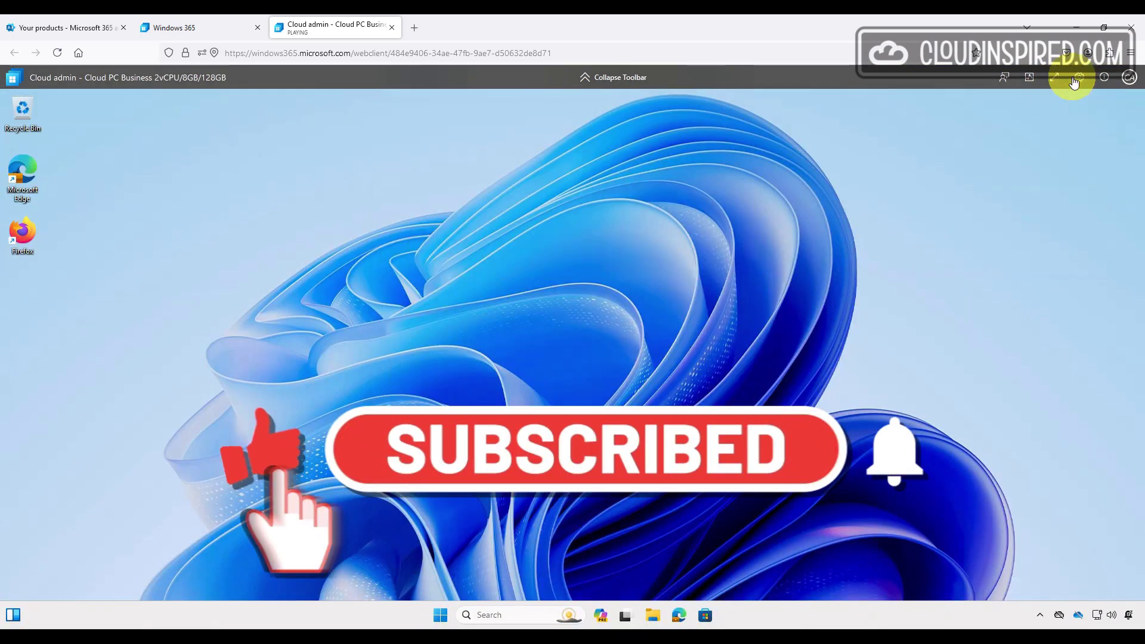
Check connection details, device settings, help and feedback from the session toolbar.
{"action": "left_click", "coordinate": [1029, 76]}
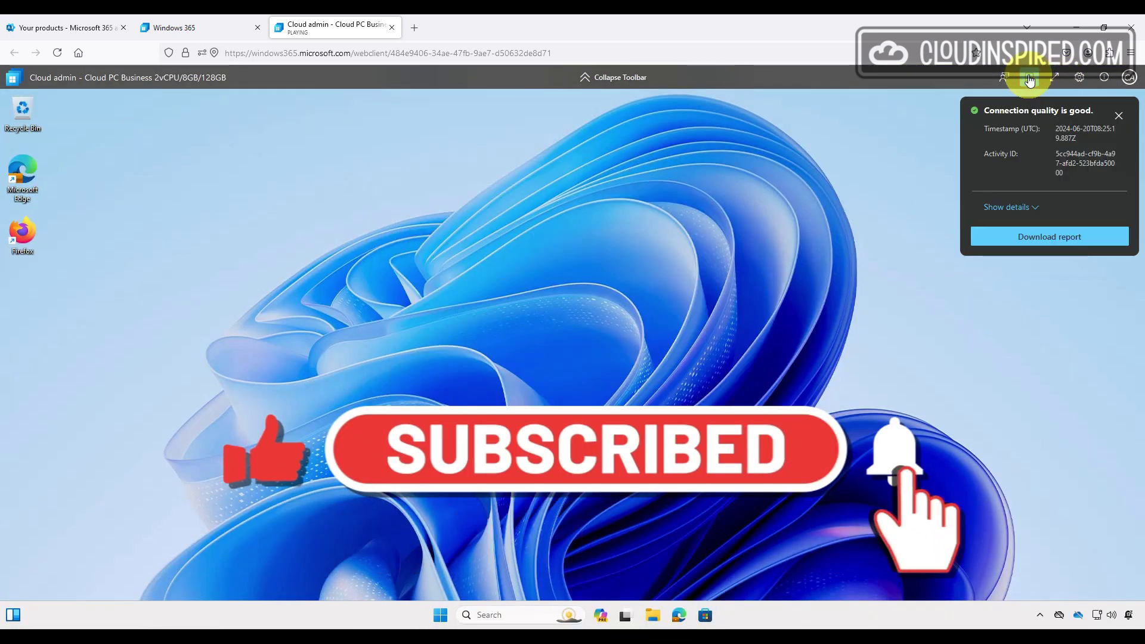
{"action": "left_click", "coordinate": [1008, 207]}
{"action": "left_click", "coordinate": [1079, 78]}
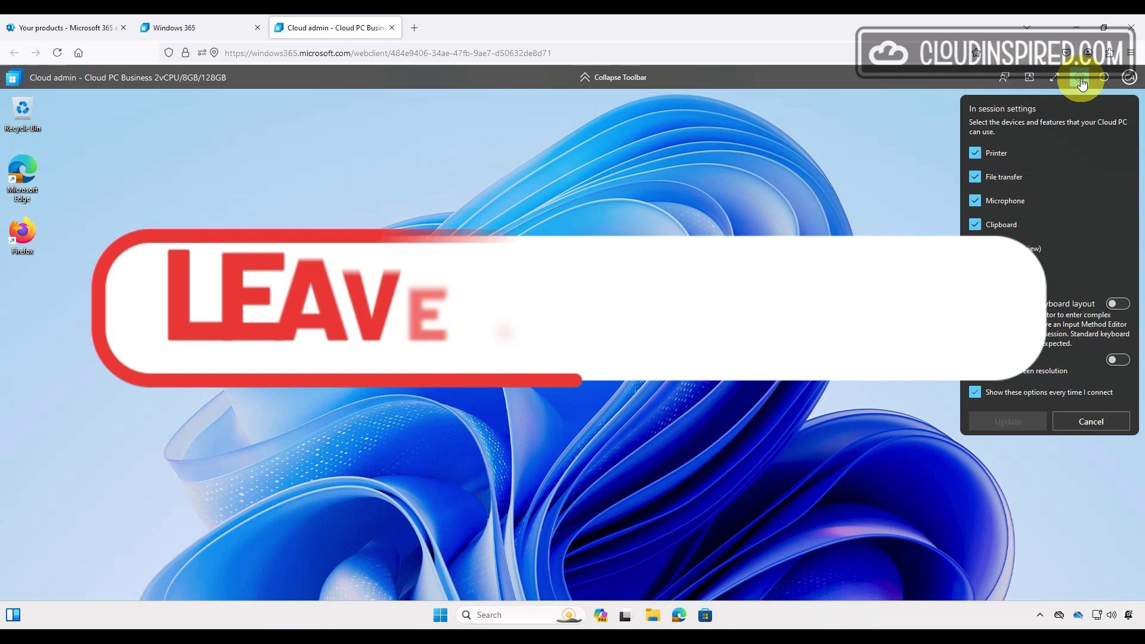
{"action": "left_click", "coordinate": [1104, 76]}
{"action": "left_click", "coordinate": [1104, 77]}
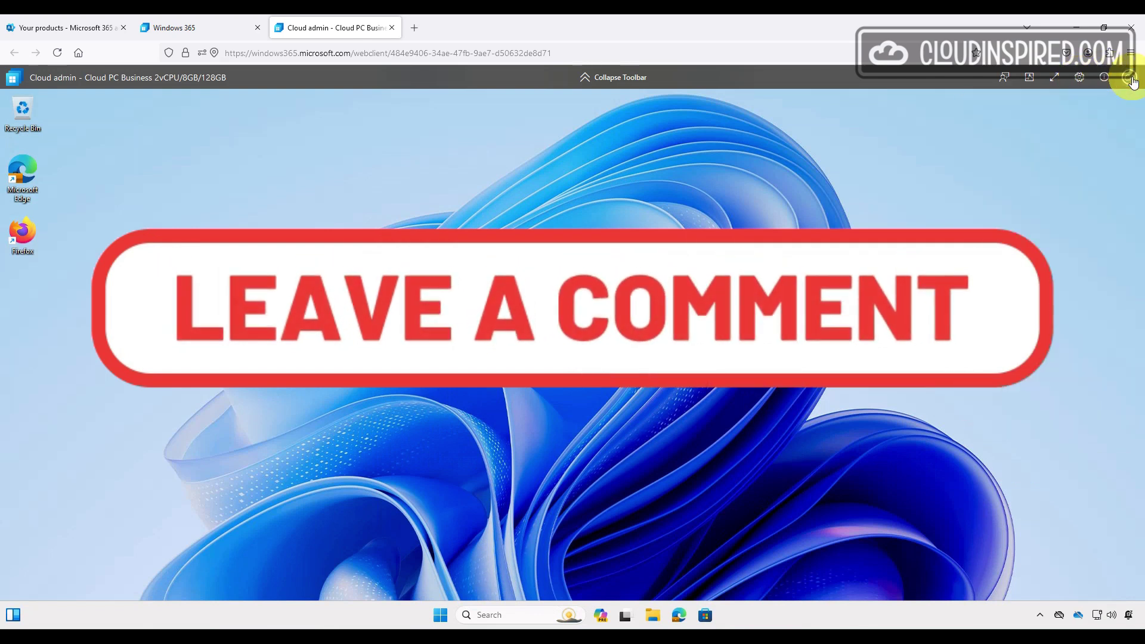
{"action": "left_click", "coordinate": [1004, 76]}
{"action": "left_click", "coordinate": [1004, 77]}
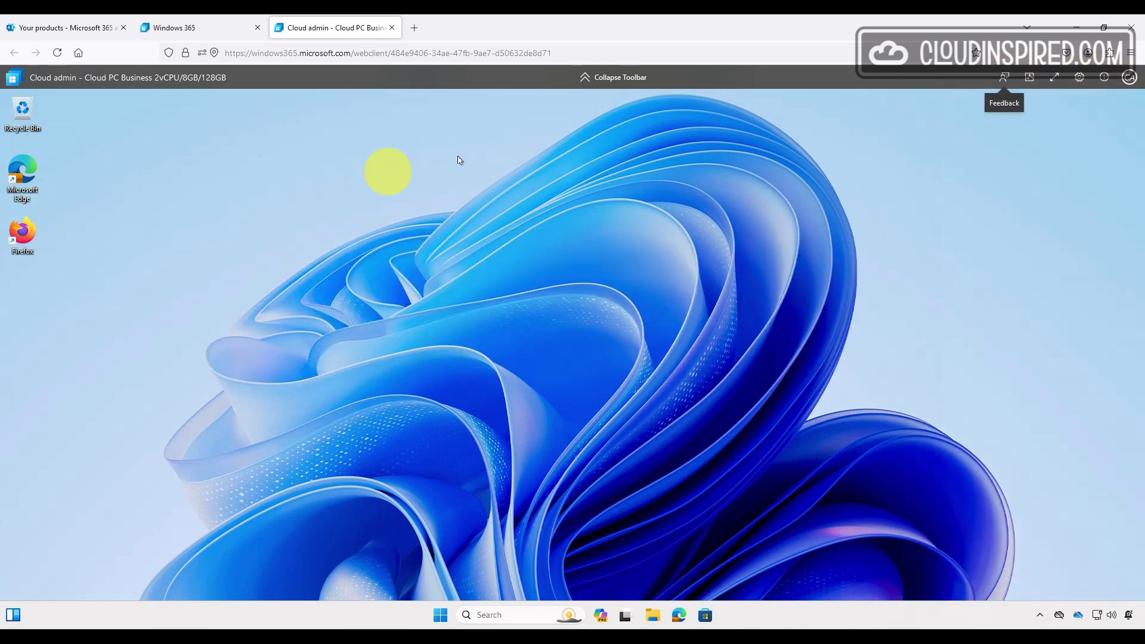